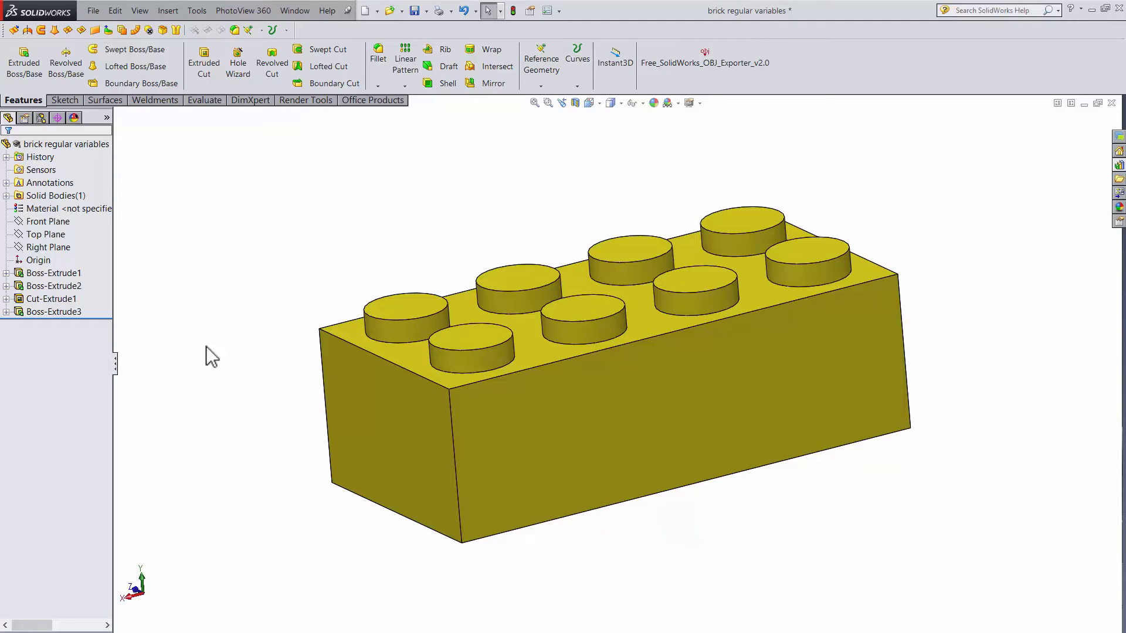
# - Edit the base sketch of Boss-Extrude1 and set the brick rectangle's length to 1.2 in
pyautogui.click(81, 274)
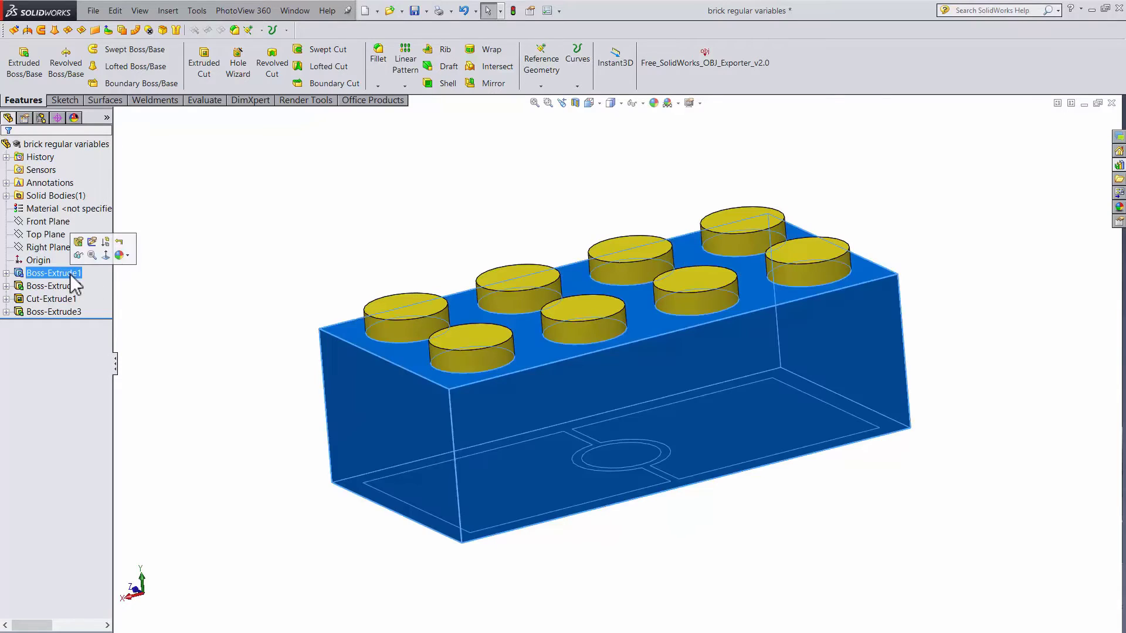
pyautogui.click(92, 242)
pyautogui.scroll(-5, 604, 363)
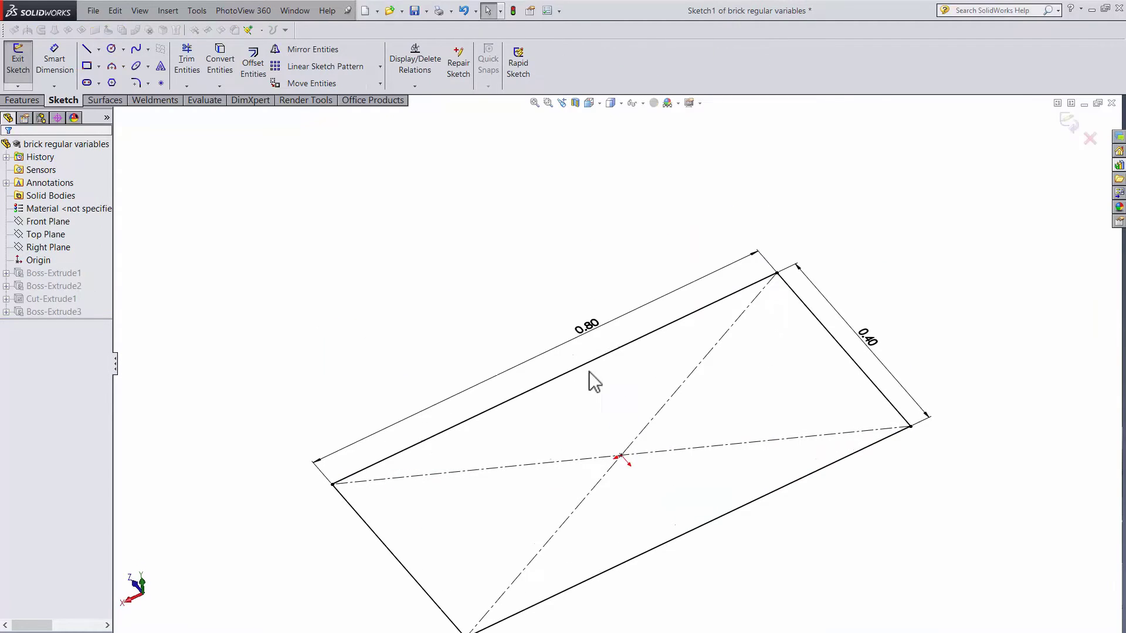
pyautogui.doubleClick(589, 328)
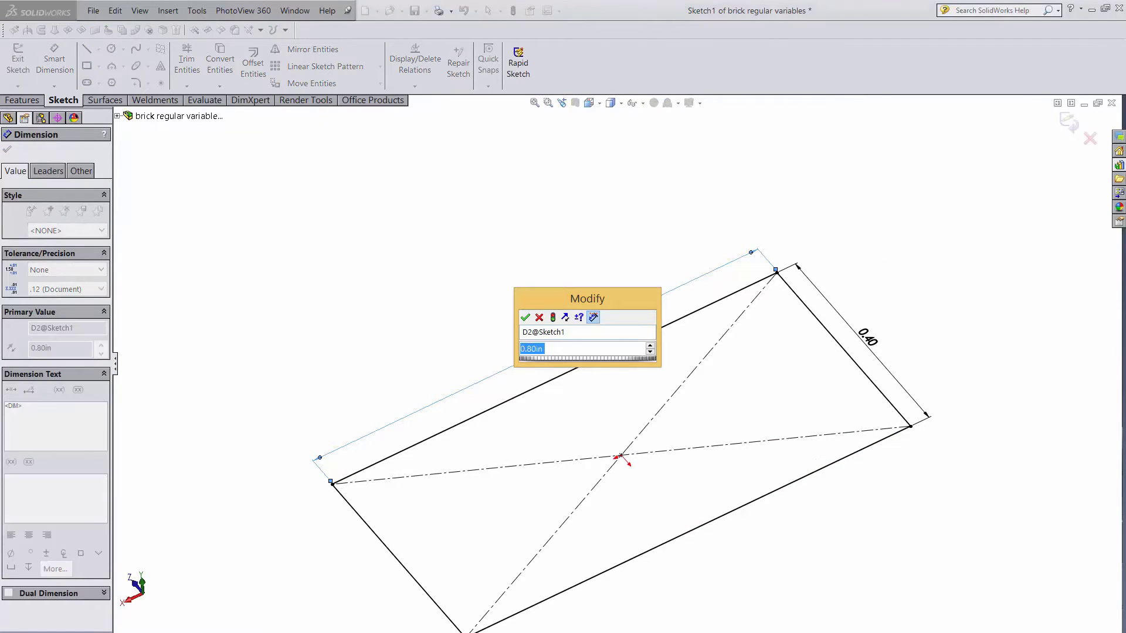
pyautogui.write('1.2')
pyautogui.press('Return')
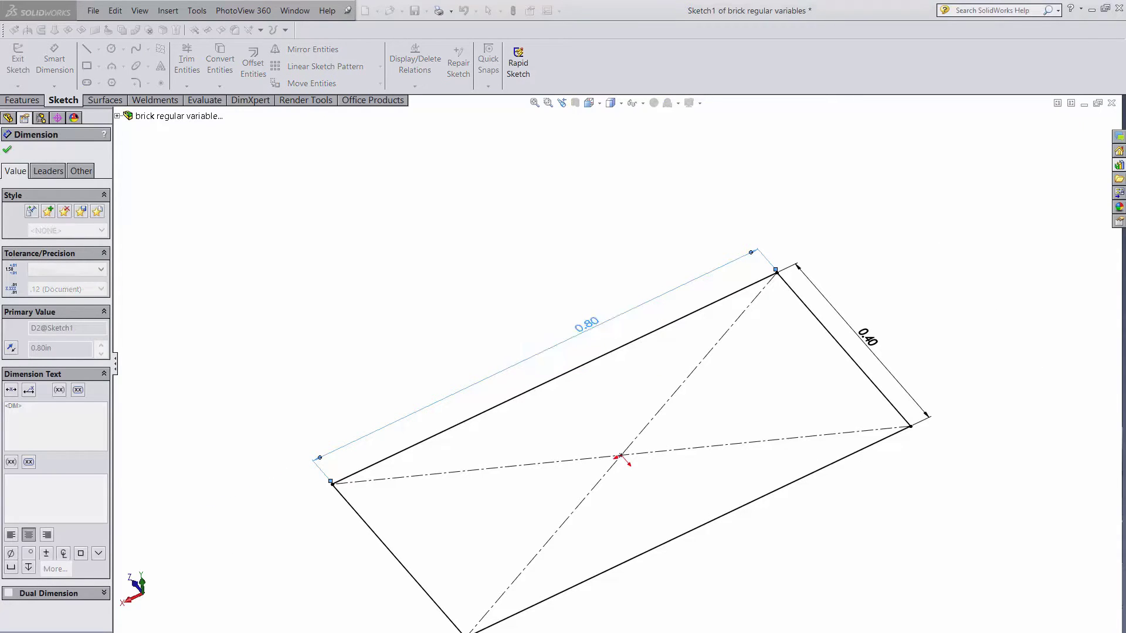
# - Set the brick rectangle's width to 0.6 in and exit the sketch
pyautogui.doubleClick(980, 286)
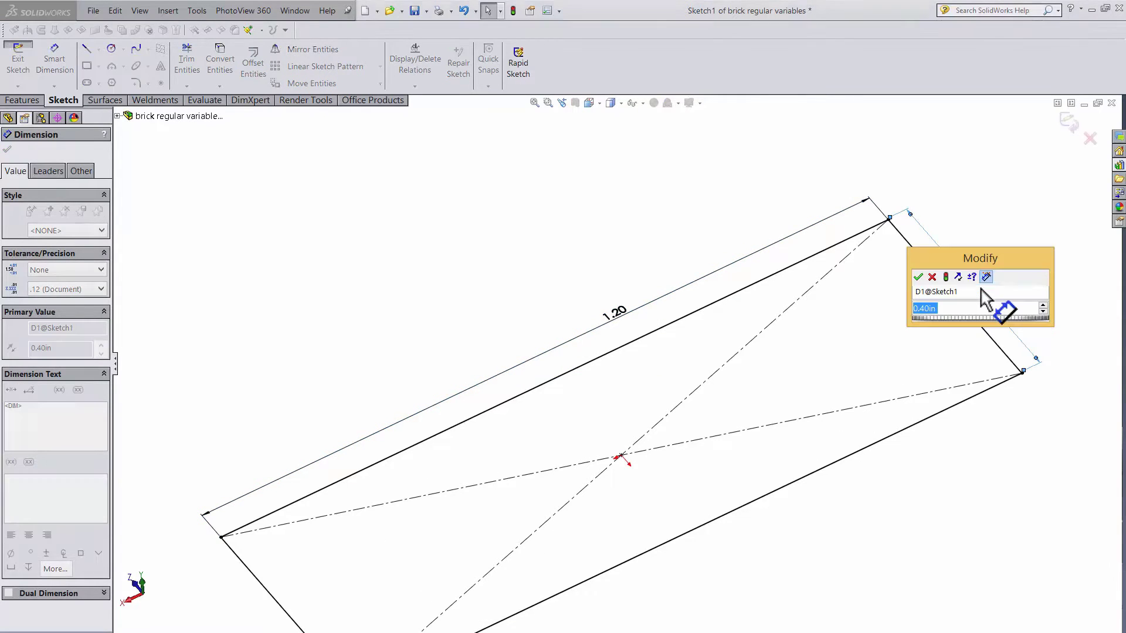
pyautogui.write('0.6')
pyautogui.press('Return')
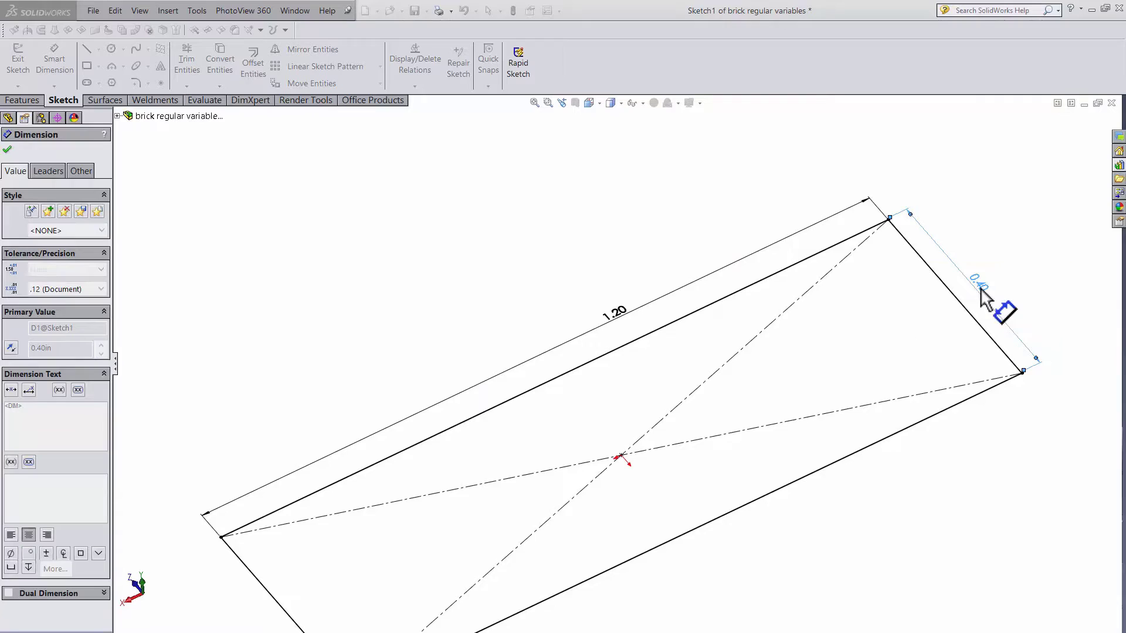
pyautogui.click(18, 61)
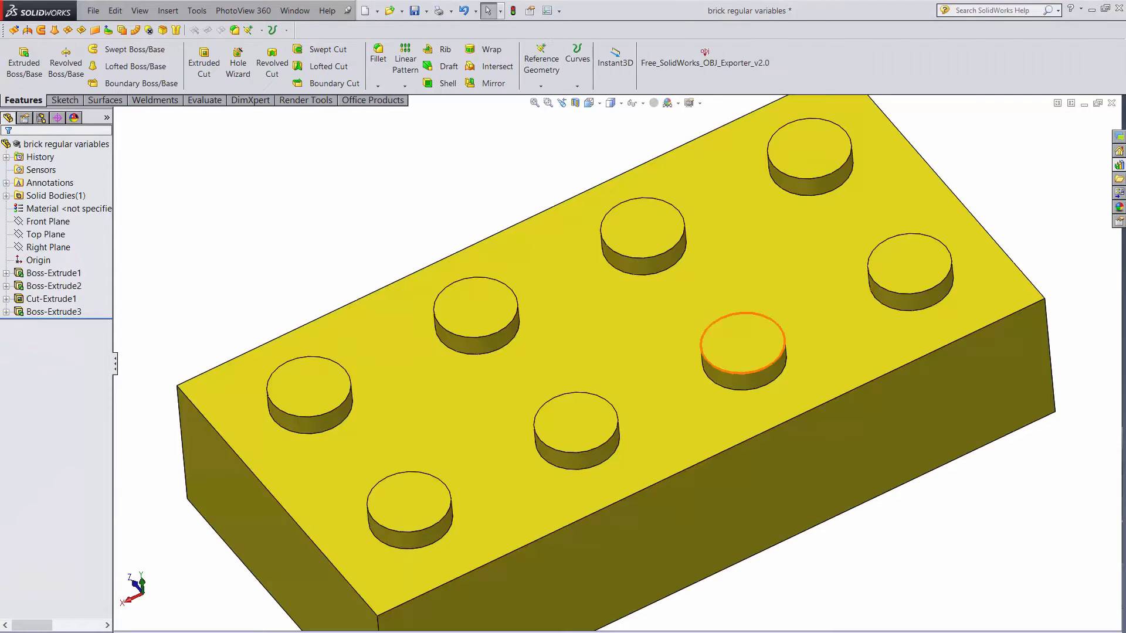
# - Examine the resized yellow brick from several angles to compare its studs and height with the enlarged base
pyautogui.press('Up')
pyautogui.press('Up')
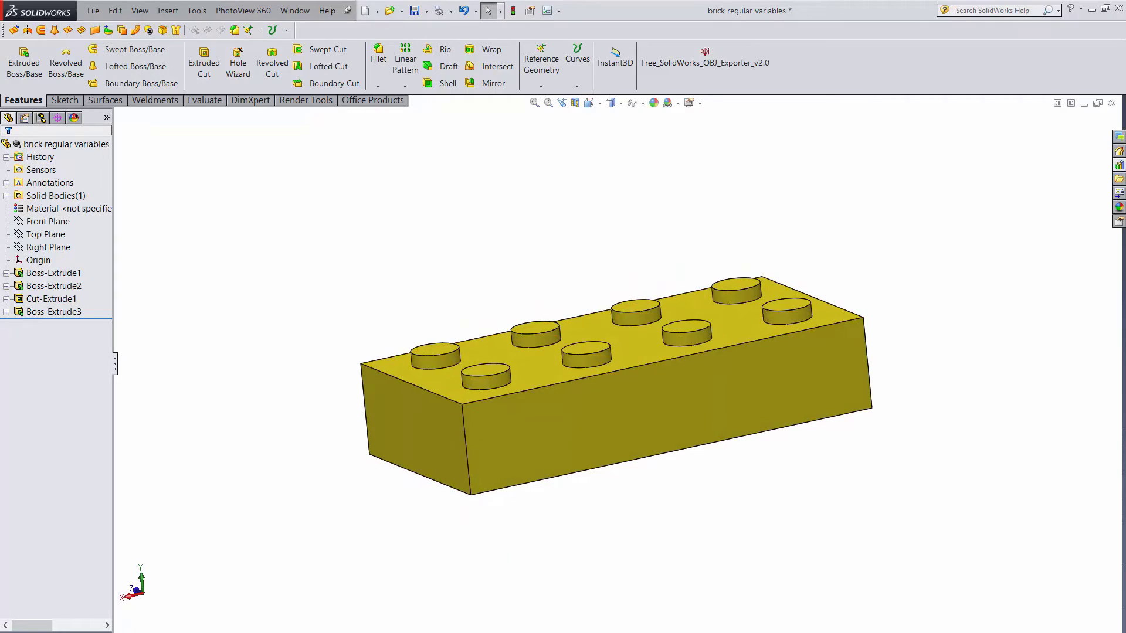
pyautogui.press('Left')
pyautogui.press('Left')
pyautogui.press('Left')
pyautogui.press('Left')
pyautogui.press('Left')
pyautogui.press('Left')
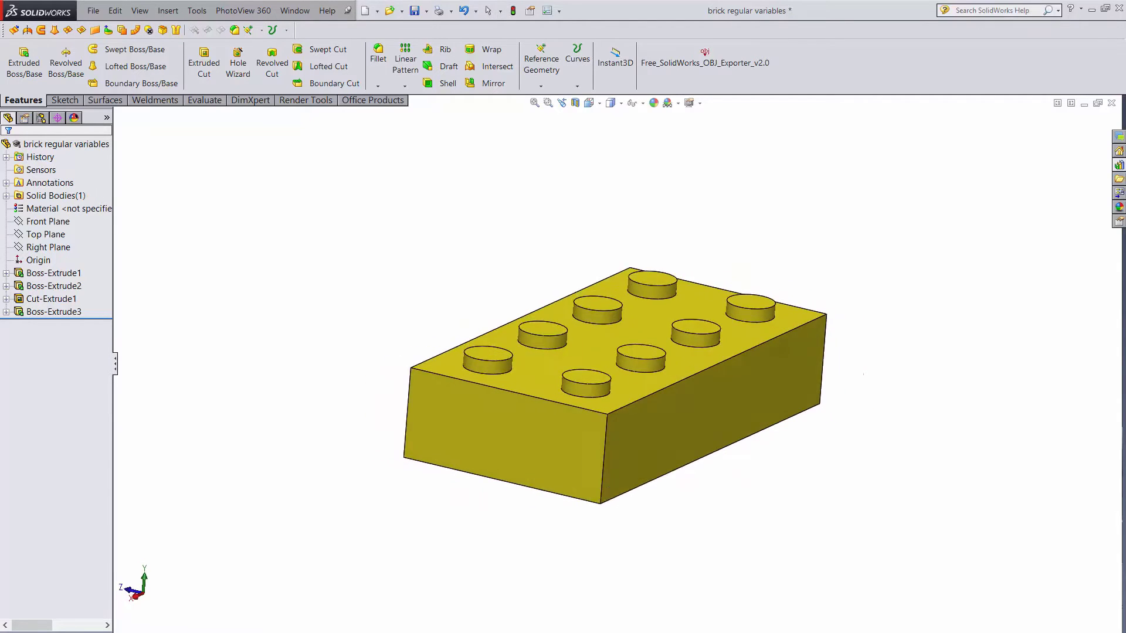
pyautogui.press('Up')
pyautogui.press('Up')
pyautogui.press('Left')
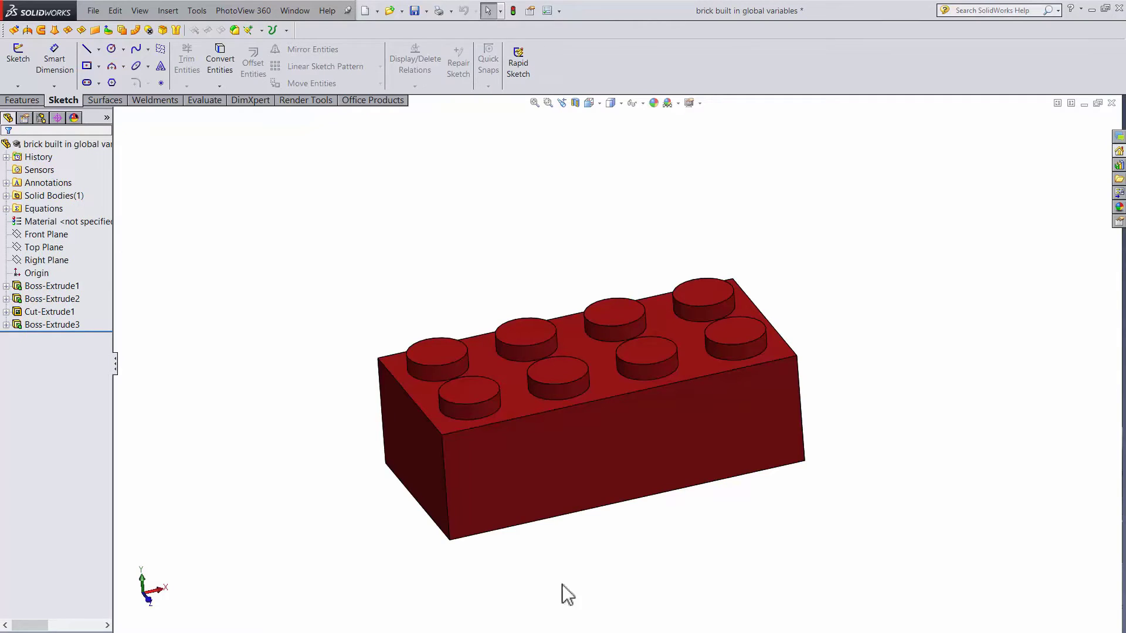
# - Set the "unit width" global variable of the red brick to 0.3in and apply the equations
pyautogui.click(197, 10)
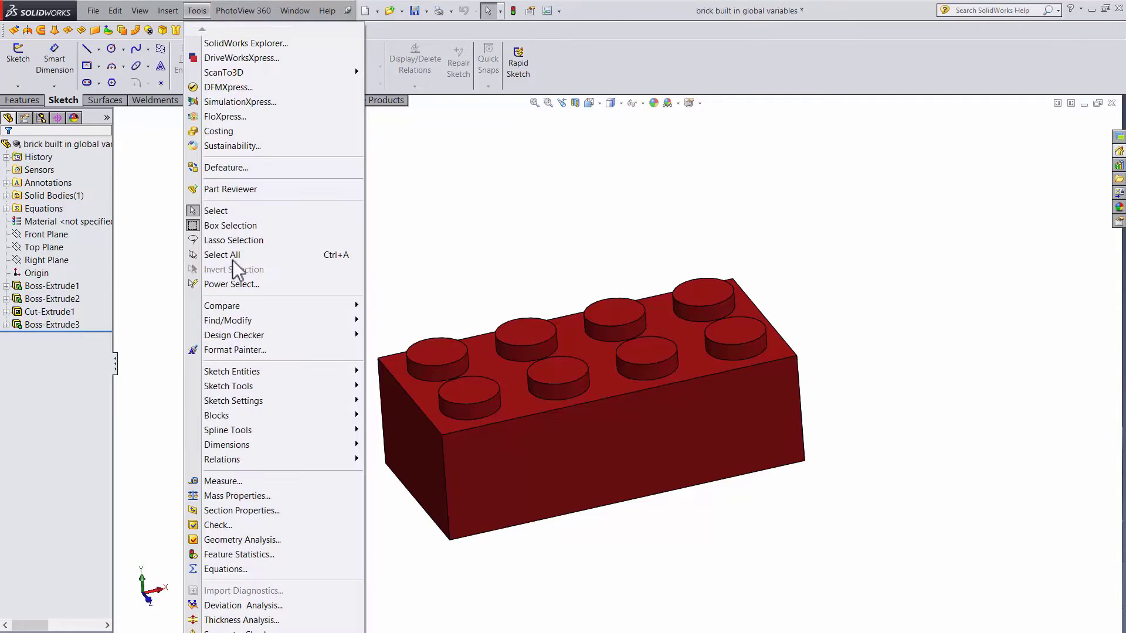
pyautogui.click(226, 569)
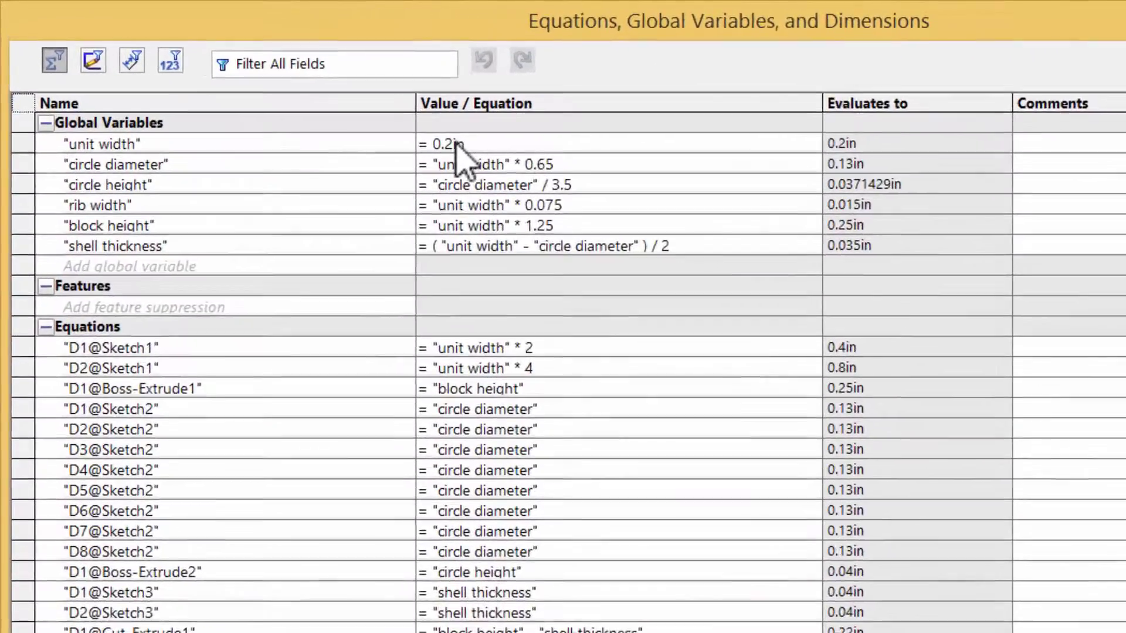
pyautogui.click(246, 79)
pyautogui.press('BackSpace')
pyautogui.write('3')
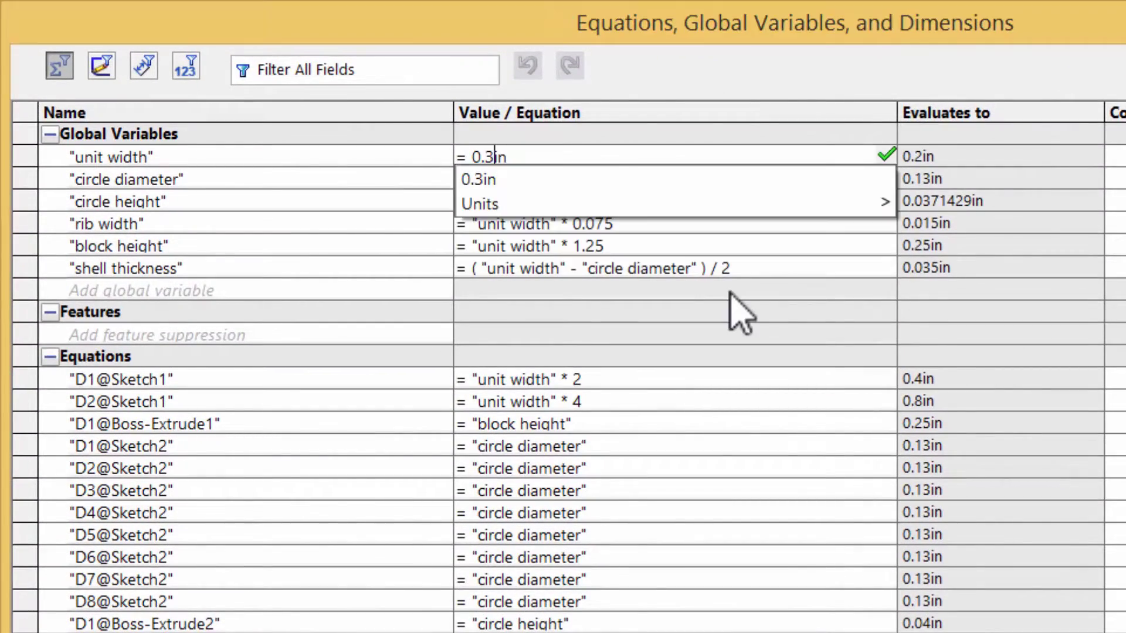
pyautogui.press('Return')
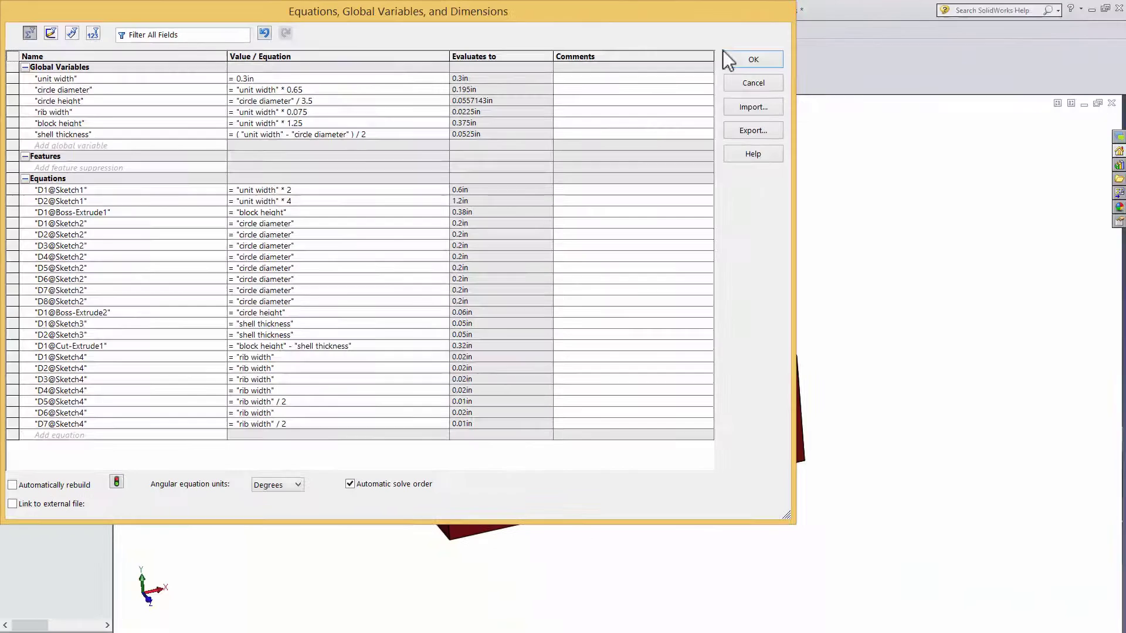
pyautogui.click(1106, 89)
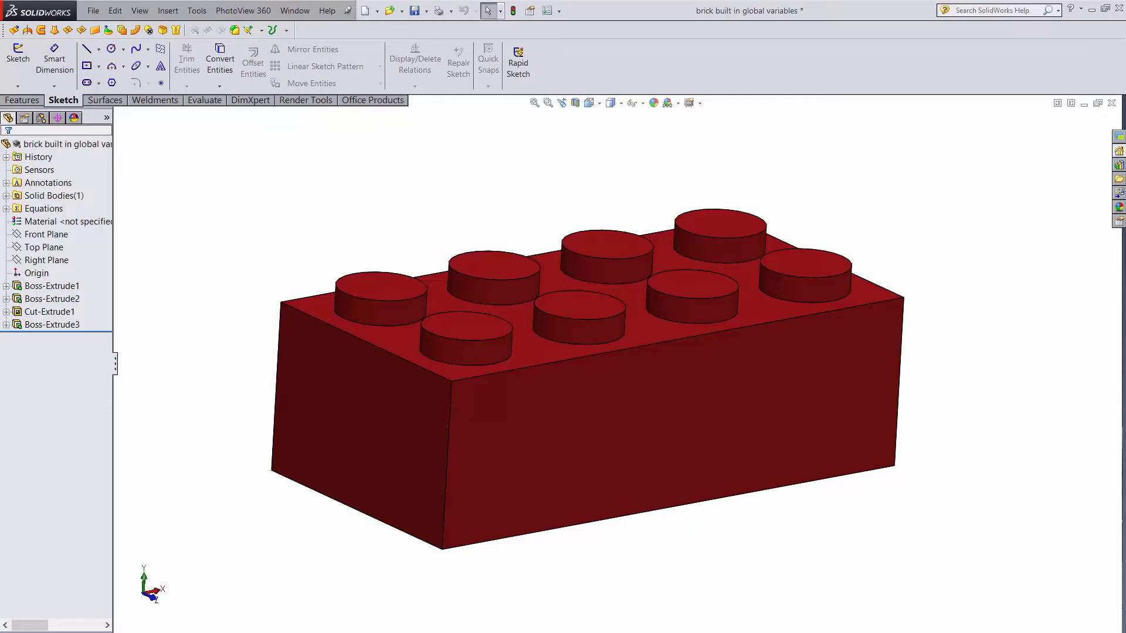
# - Review the red brick's equations, focusing on the "unit width" global variable, and close the list
pyautogui.click(195, 10)
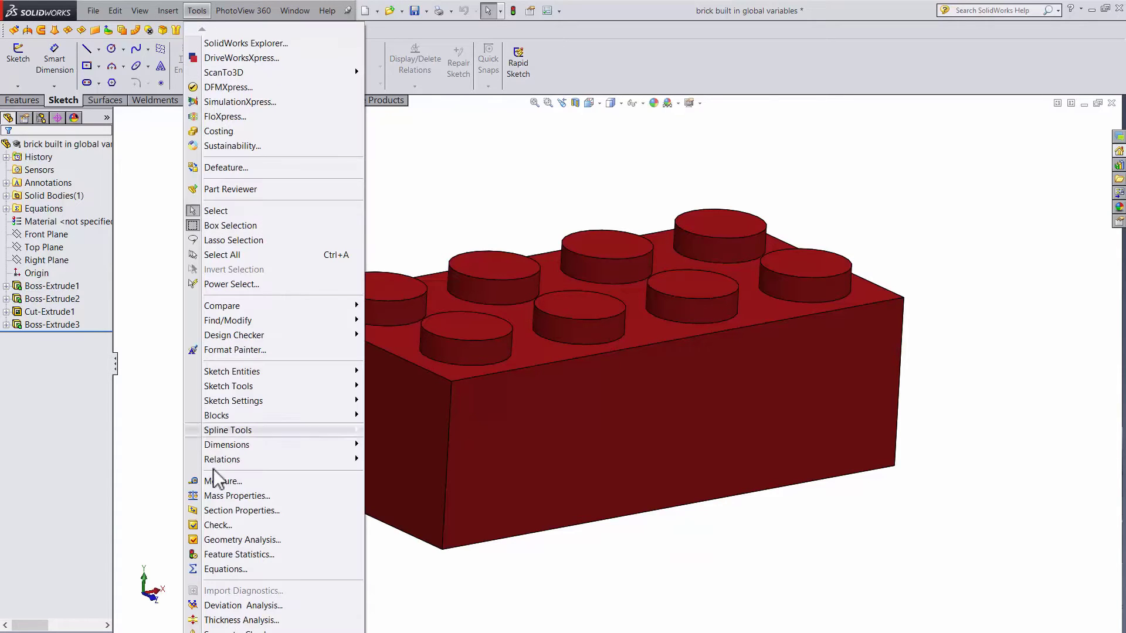
pyautogui.click(218, 569)
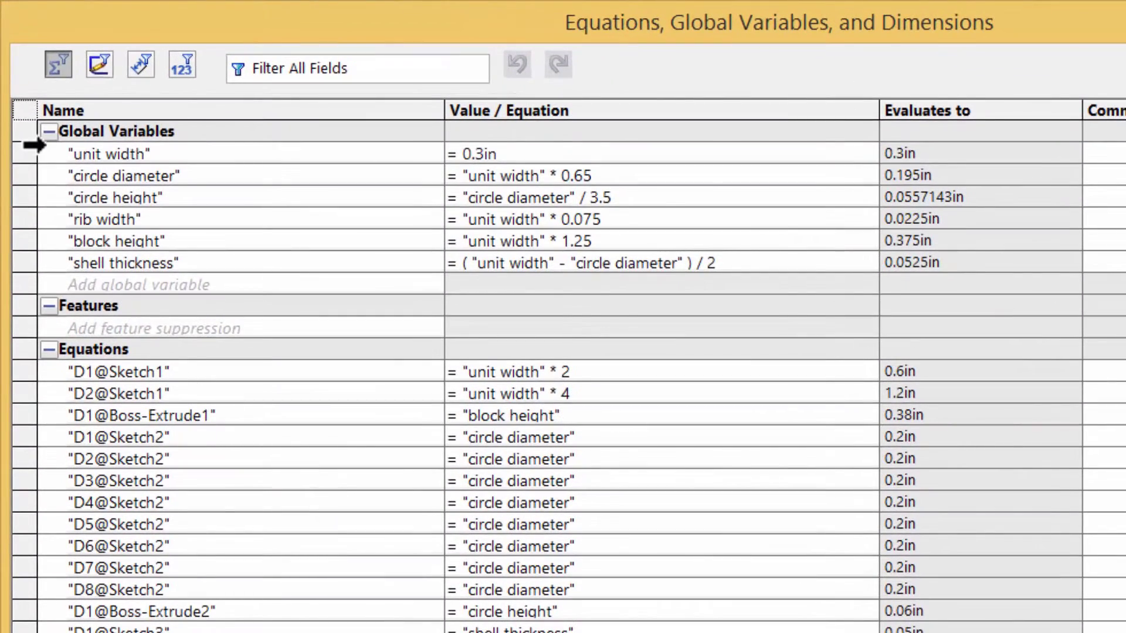
pyautogui.click(13, 83)
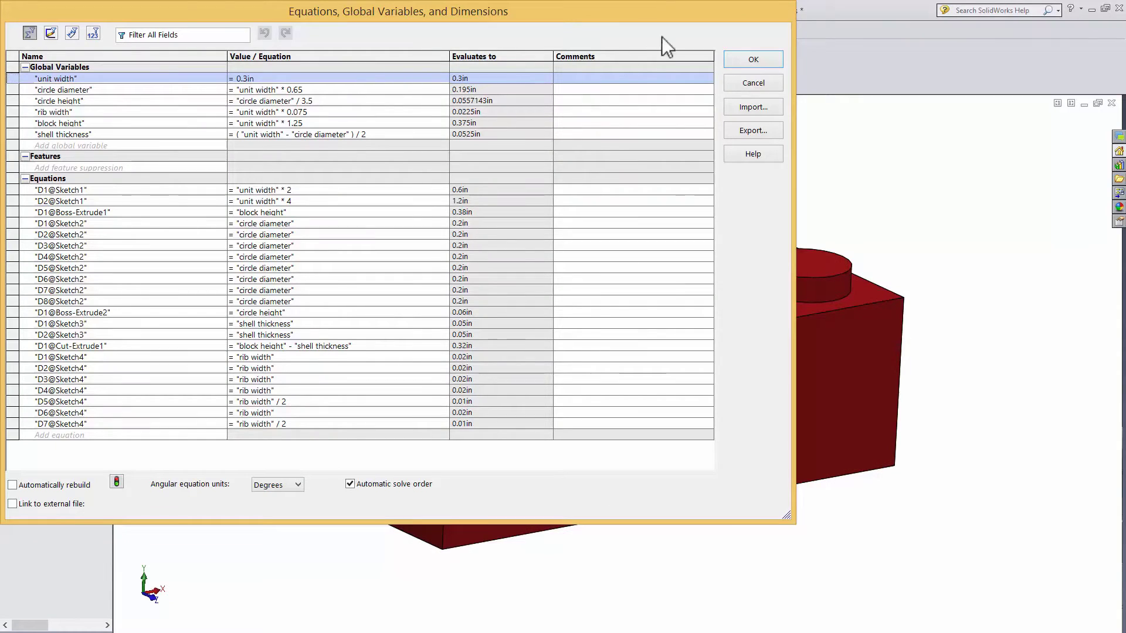
pyautogui.click(727, 59)
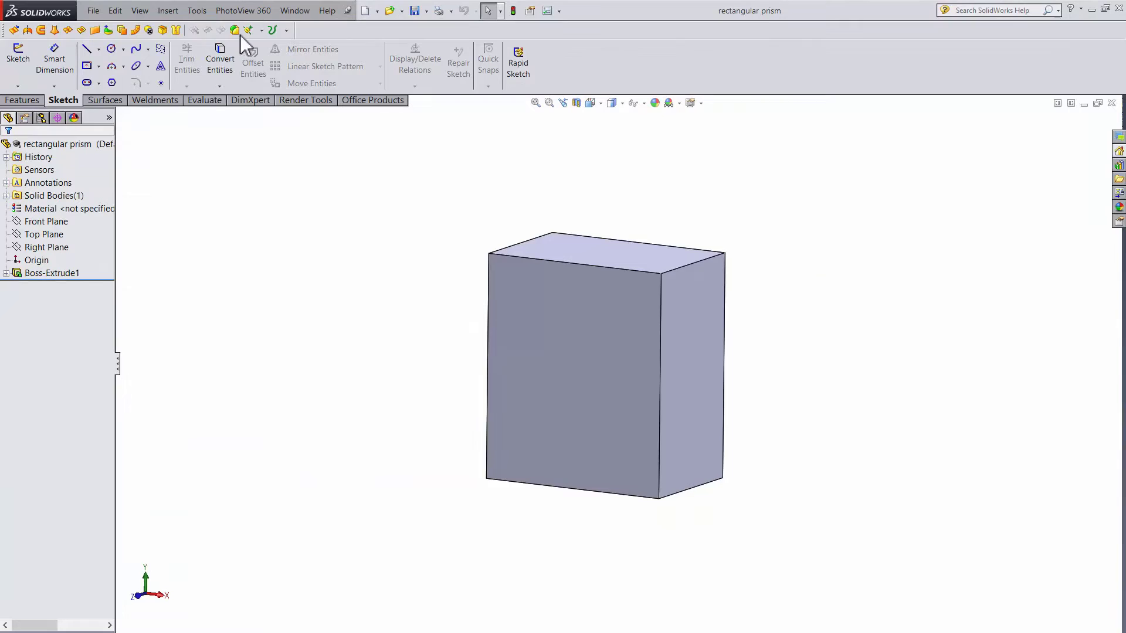
# - Add a global variable named "height" with the value 2in to the rectangular prism's equations
pyautogui.click(197, 10)
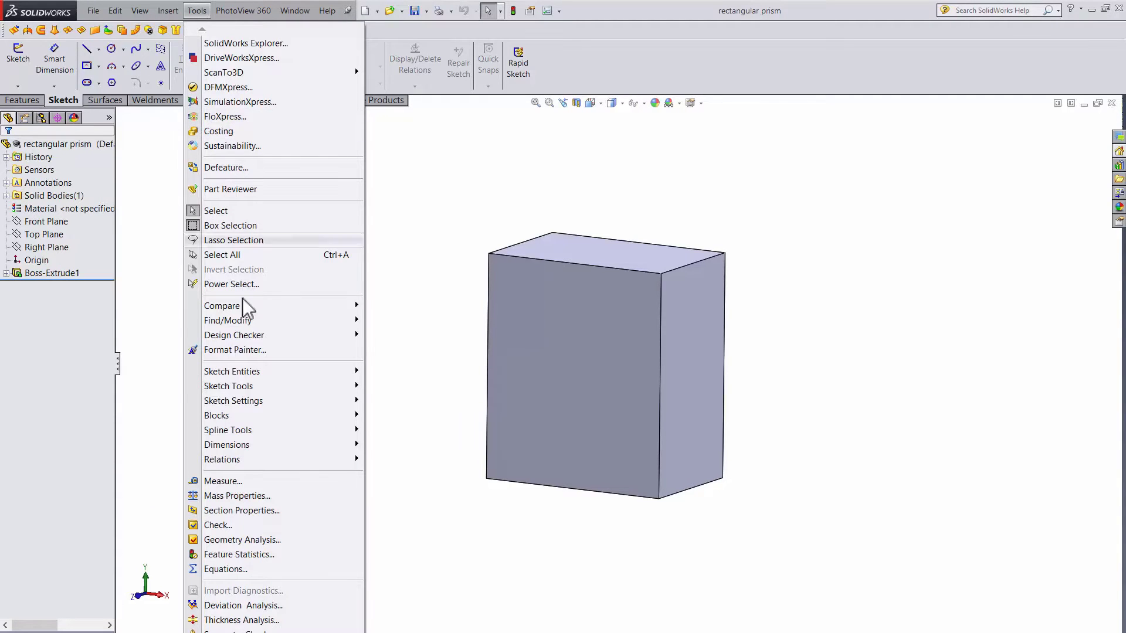
pyautogui.click(225, 569)
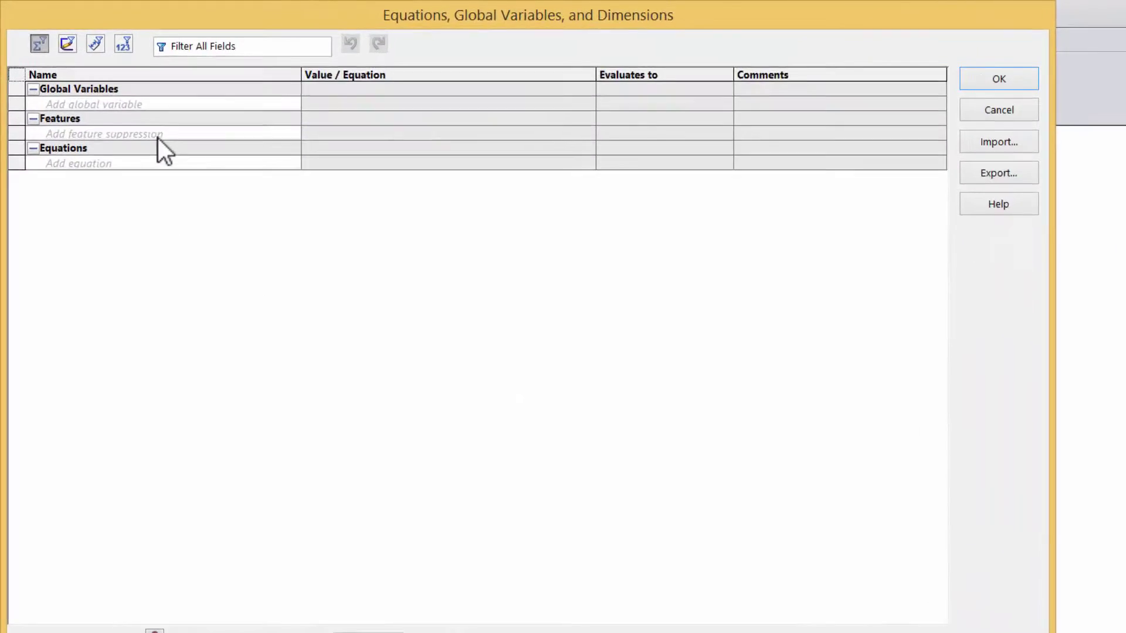
pyautogui.click(198, 146)
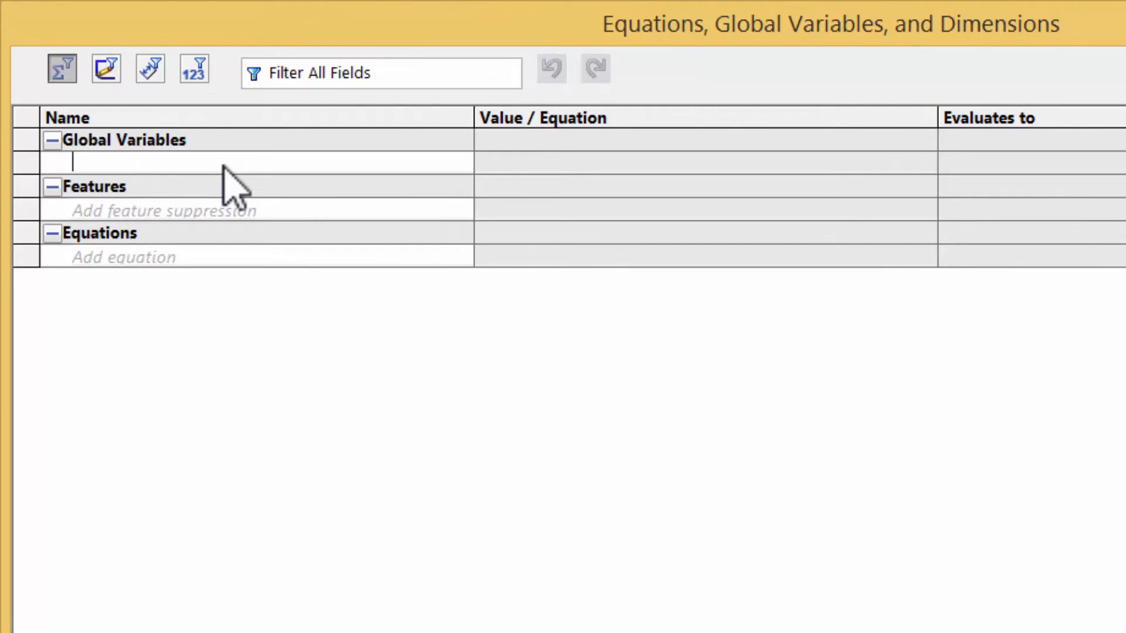
pyautogui.write('height')
pyautogui.press('Tab')
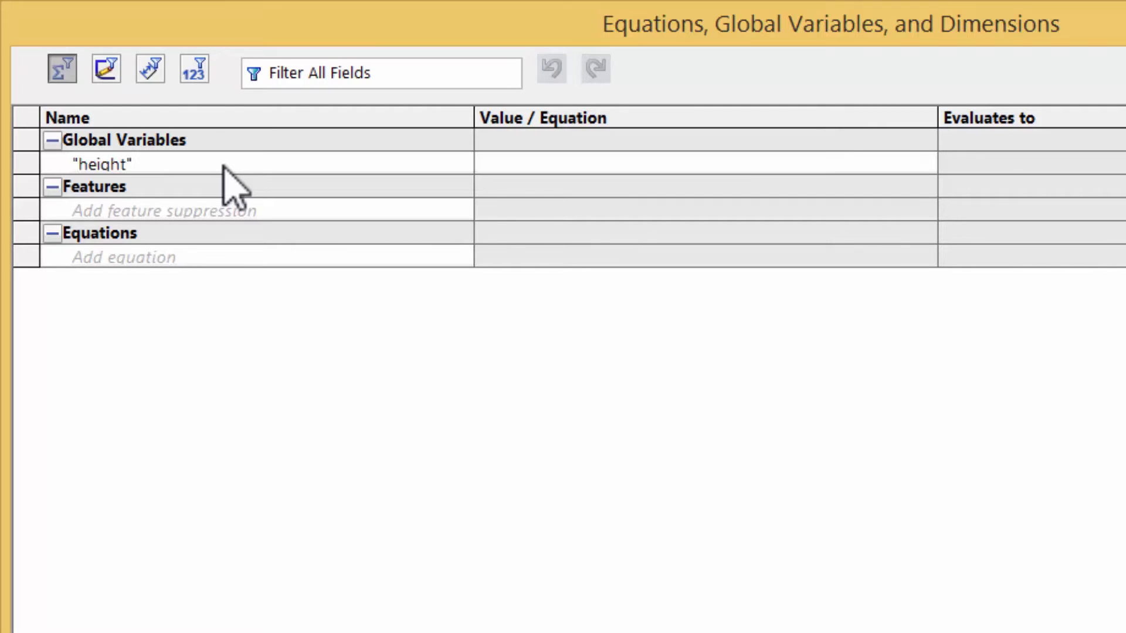
pyautogui.write('2in')
pyautogui.press('Return')
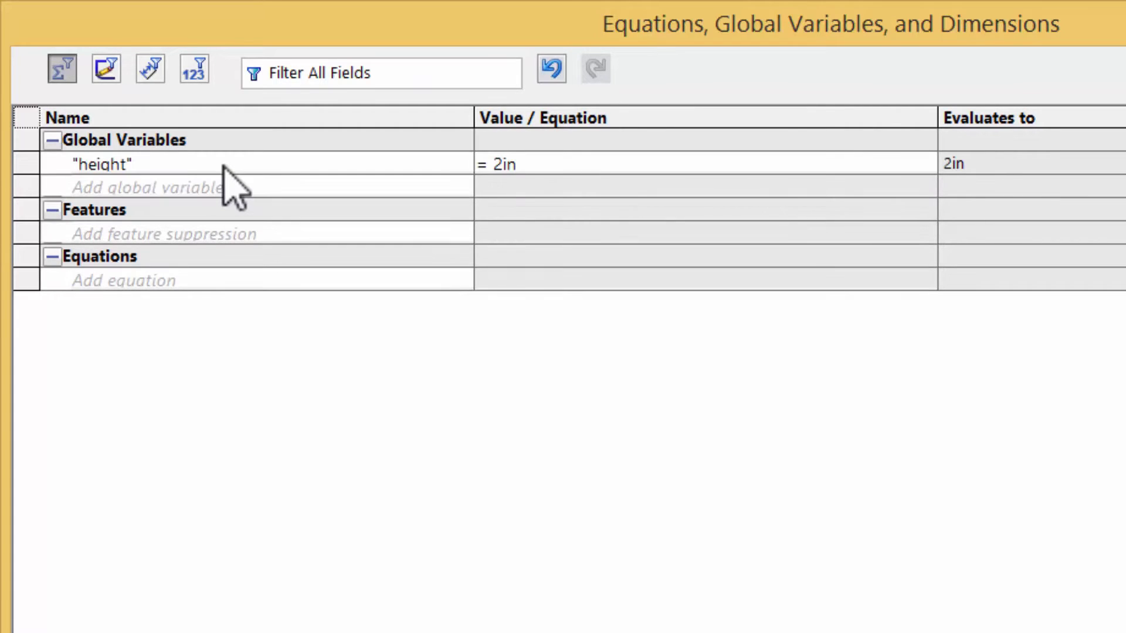
# - Add a global variable "width" defined as "height" / 2 and apply the equations
pyautogui.click(232, 188)
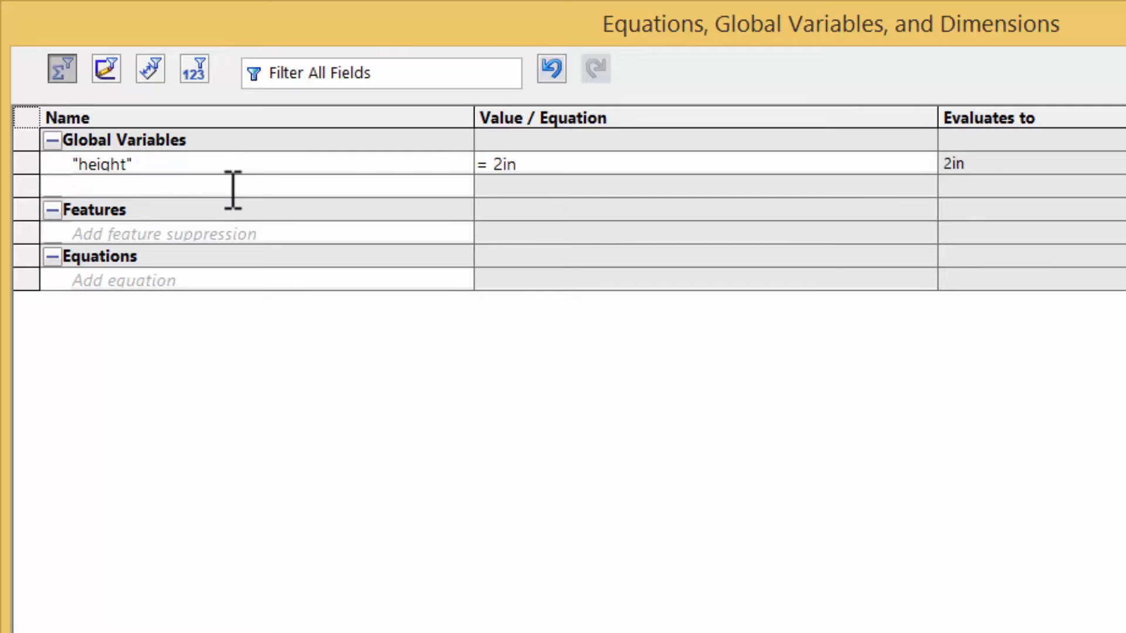
pyautogui.write('width')
pyautogui.press('Tab')
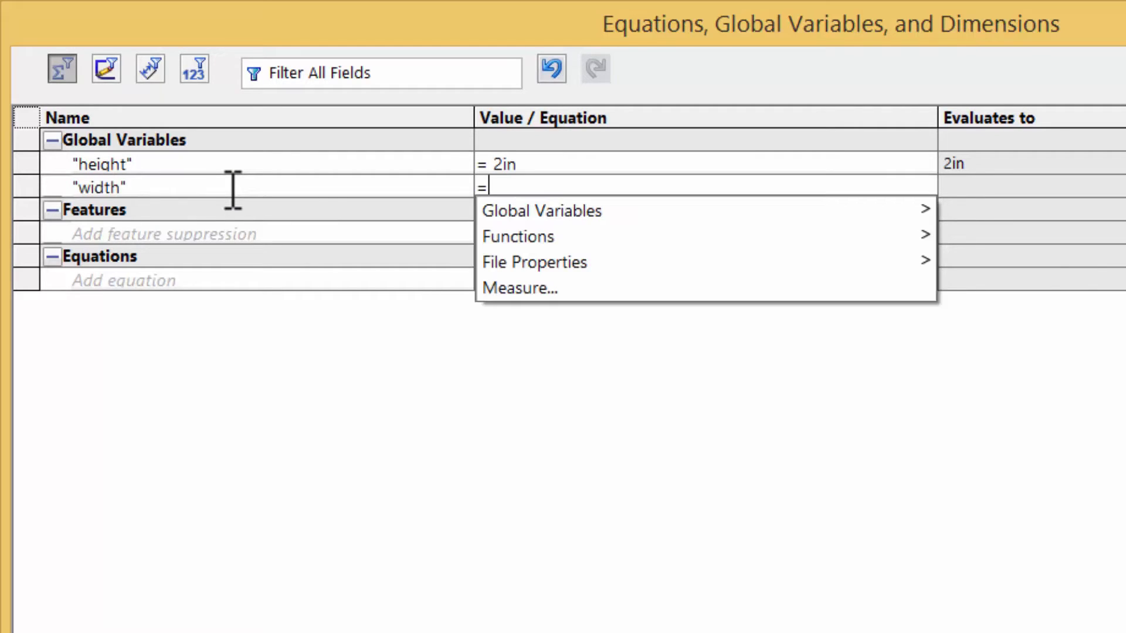
pyautogui.write('"height" ')
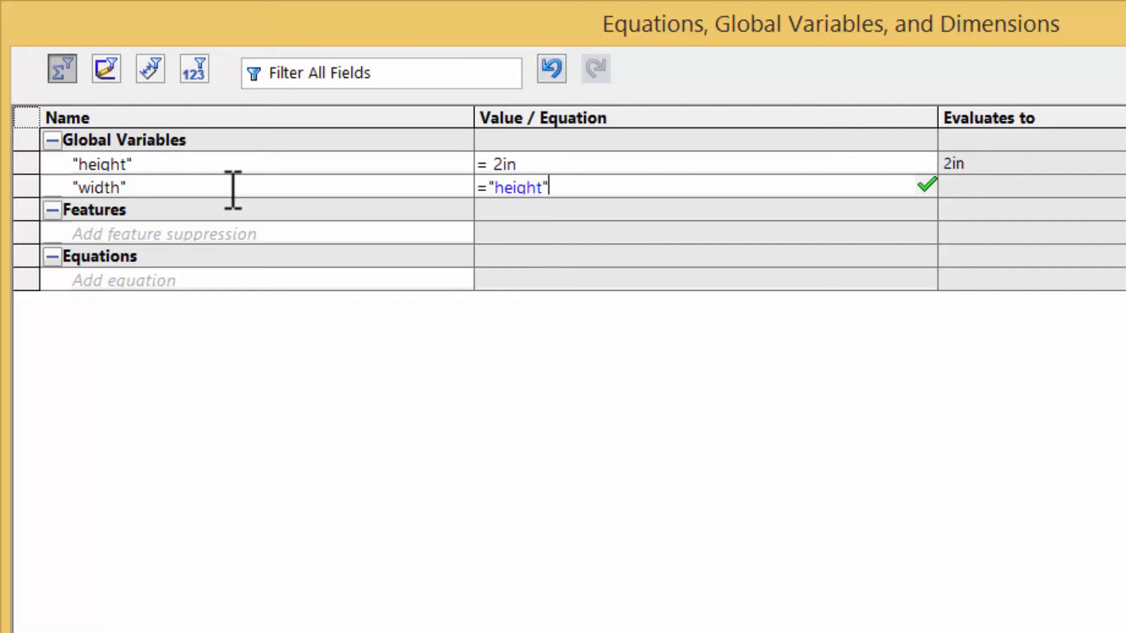
pyautogui.write('/ 2')
pyautogui.press('Return')
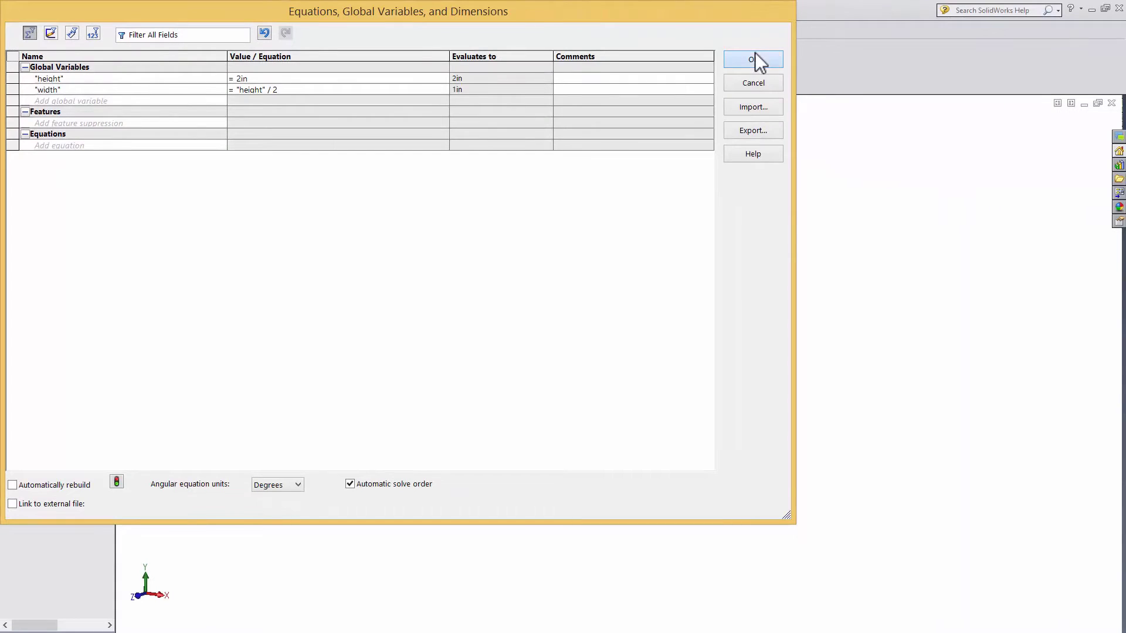
pyautogui.click(862, 66)
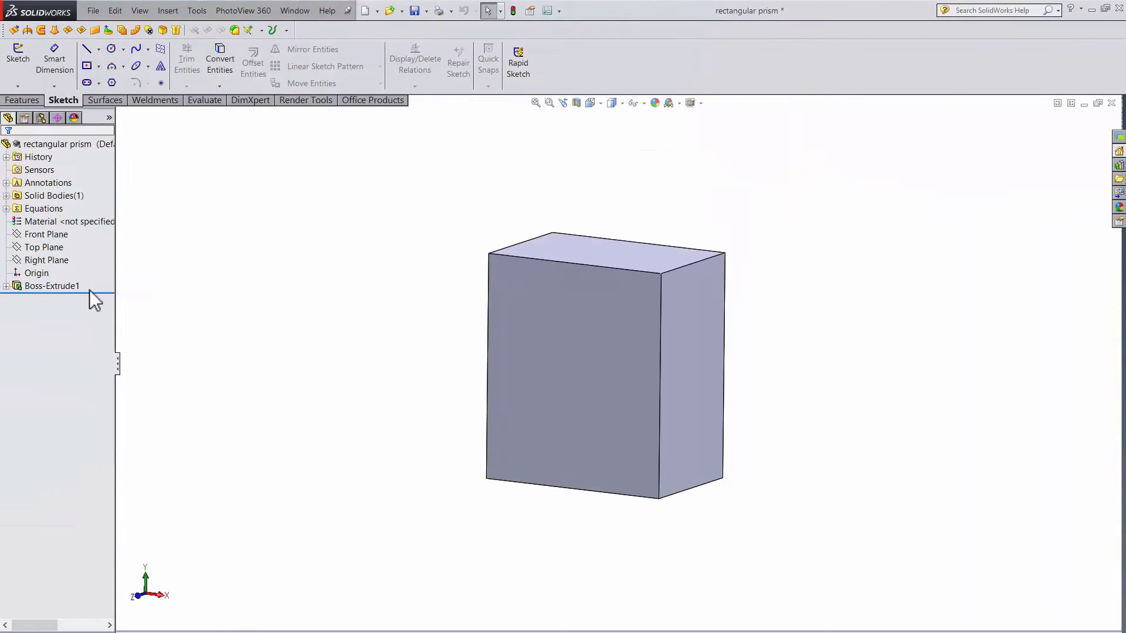
# - Edit the sketch of Boss-Extrude1, dimension the rectangle's left vertical edge and link the dimension to the "height" global variable
pyautogui.click(52, 285)
pyautogui.click(70, 253)
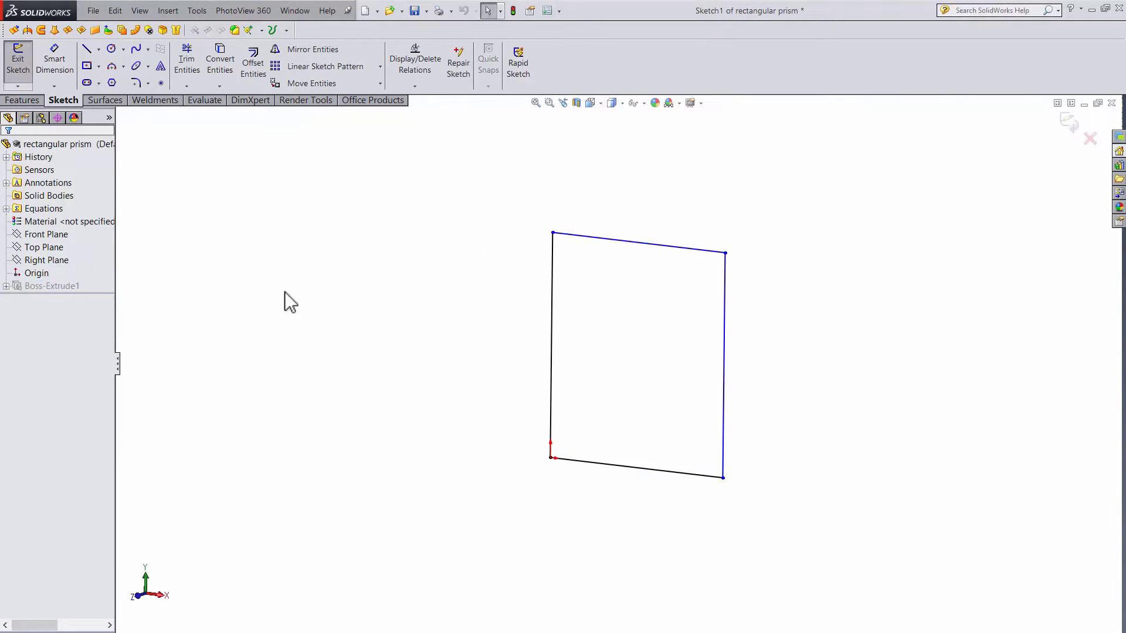
pyautogui.click(55, 62)
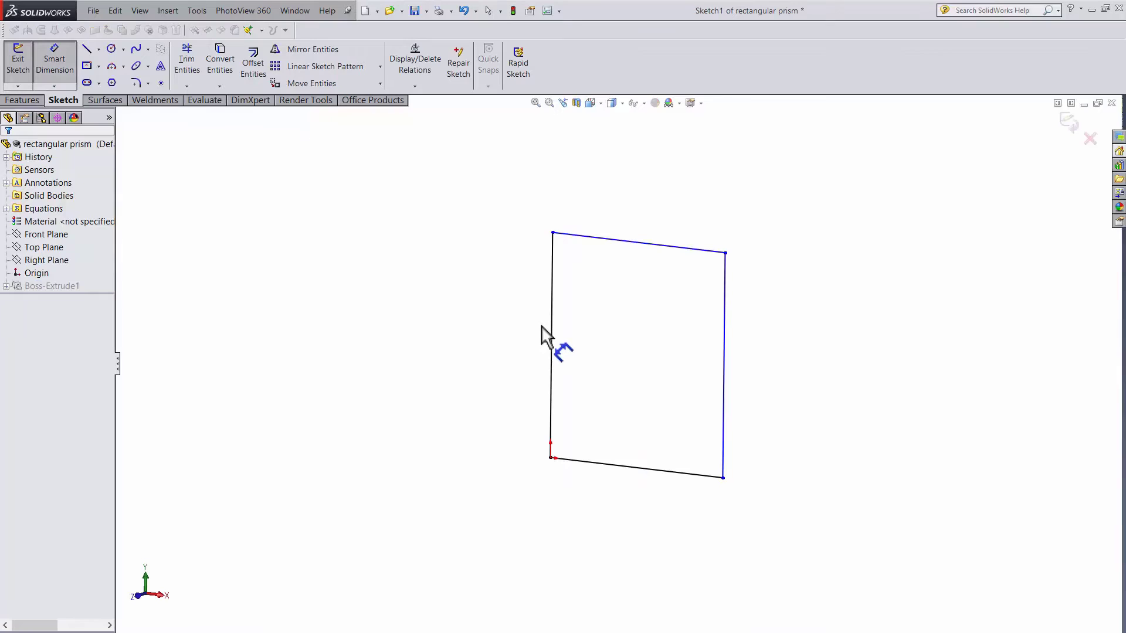
pyautogui.click(552, 344)
pyautogui.click(485, 326)
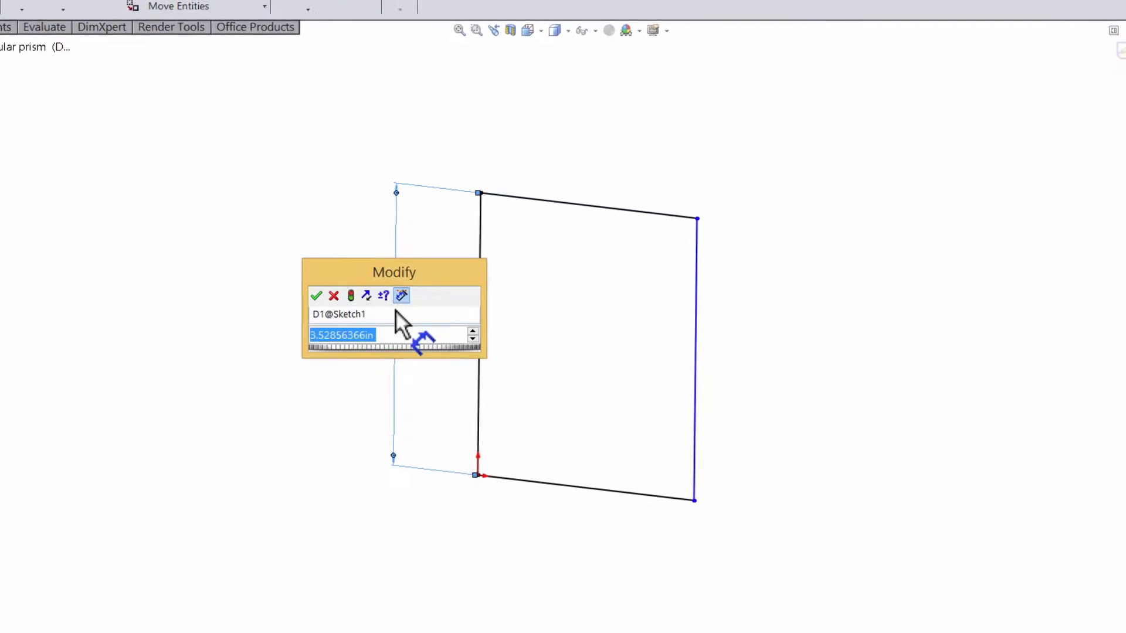
pyautogui.write('=')
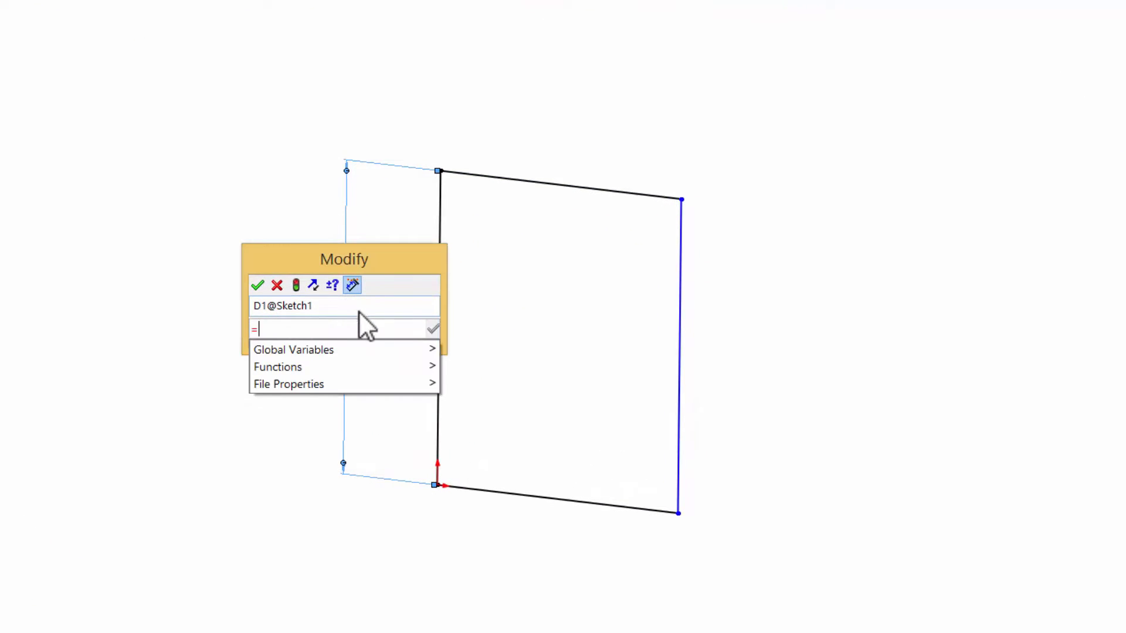
pyautogui.moveTo(405, 345)
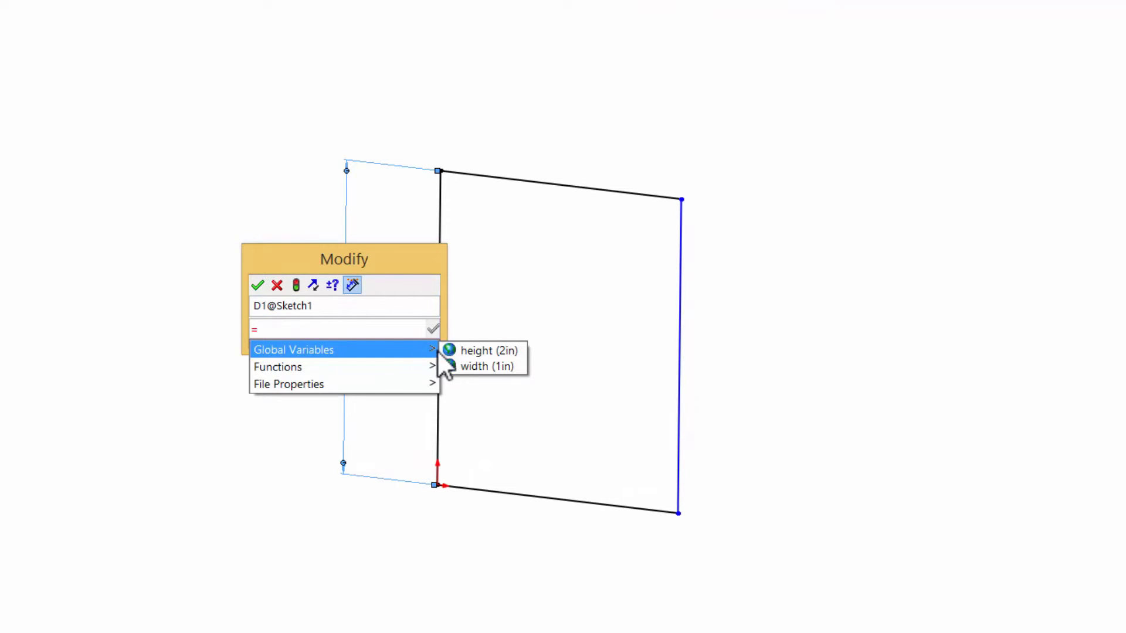
pyautogui.click(456, 351)
pyautogui.press('Return')
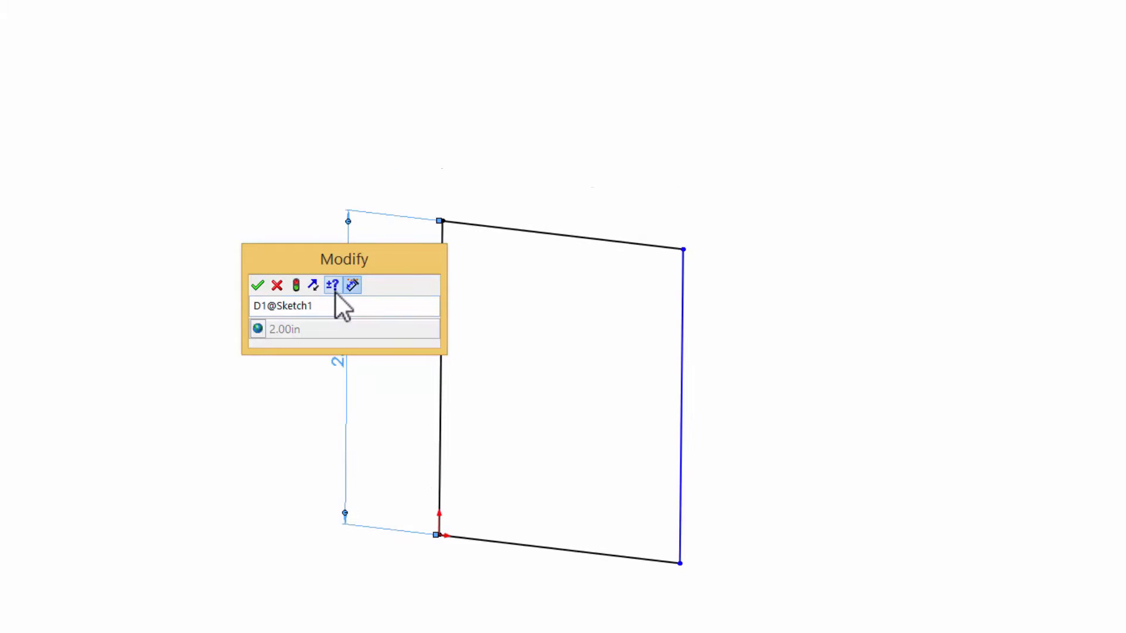
# - Accept the height dimension, dimension the rectangle's top edge, link it to the "width" global variable and exit the sketch
pyautogui.click(257, 286)
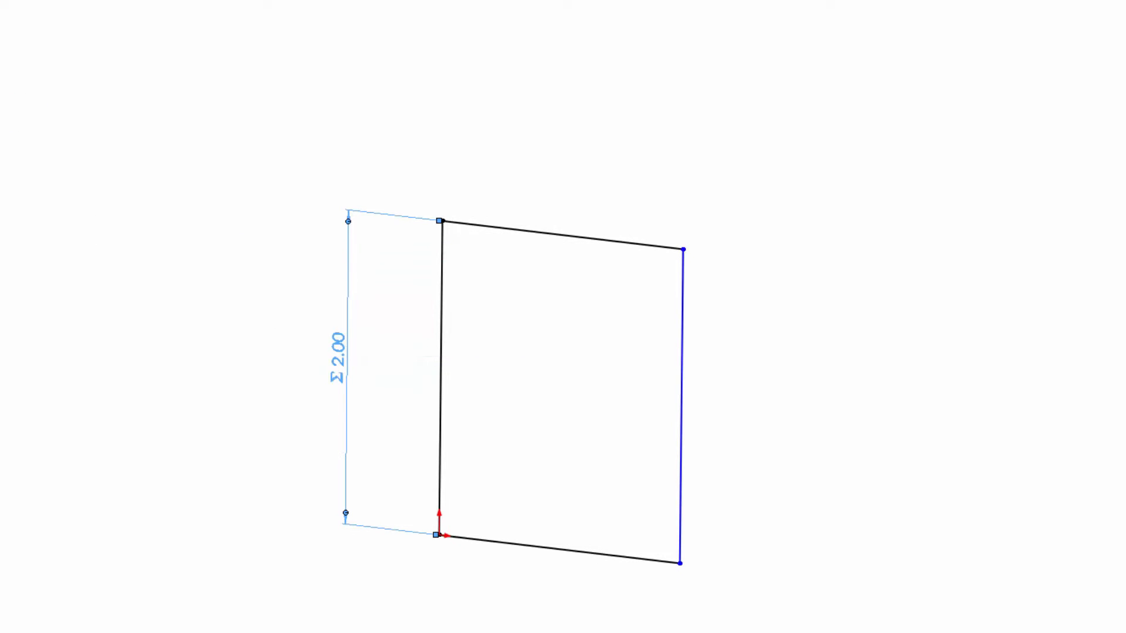
pyautogui.click(572, 236)
pyautogui.click(568, 184)
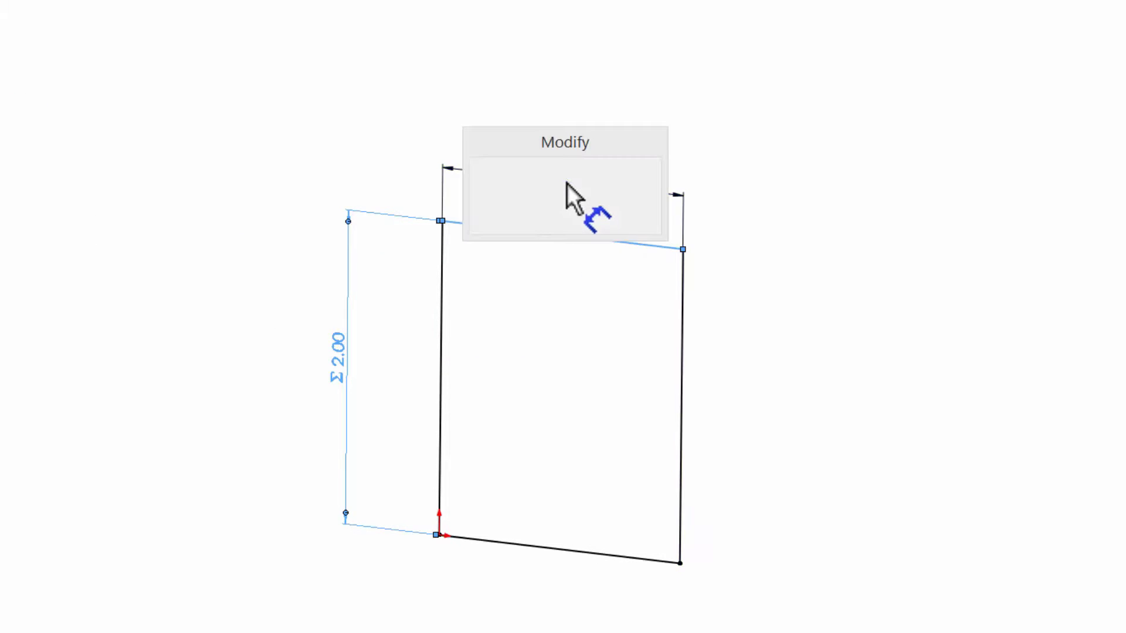
pyautogui.write('=')
pyautogui.moveTo(642, 230)
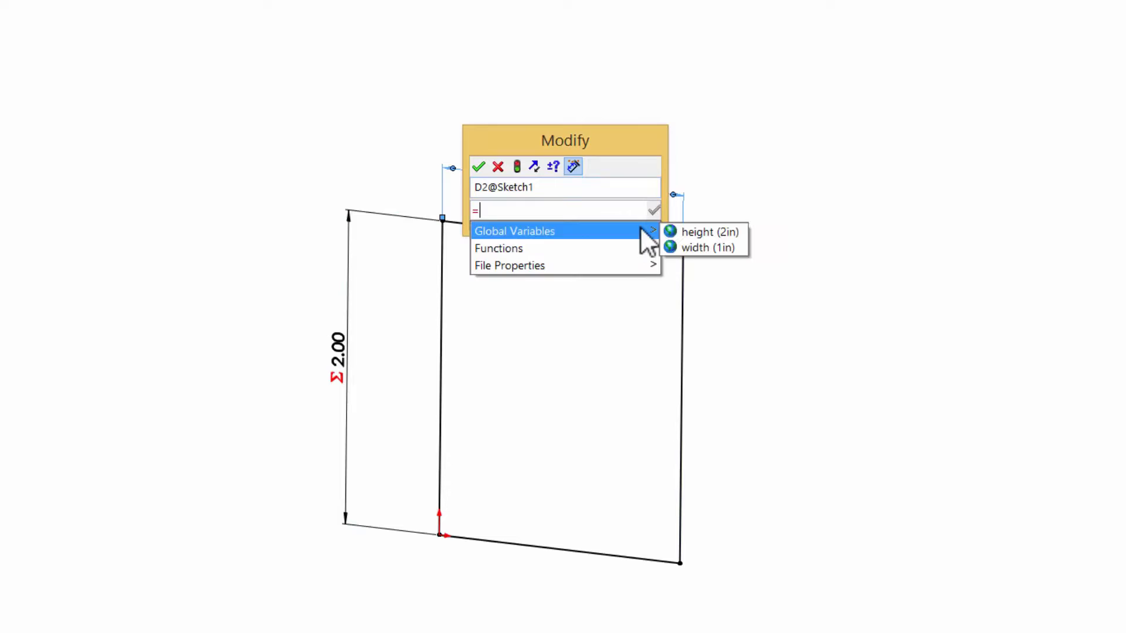
pyautogui.click(686, 247)
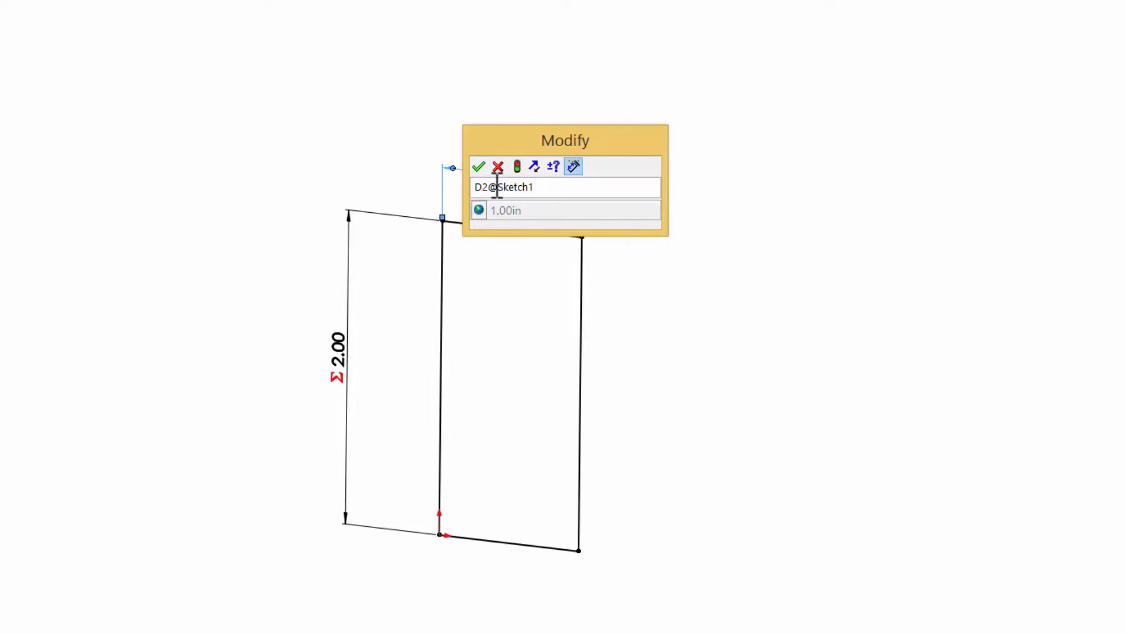
pyautogui.click(478, 167)
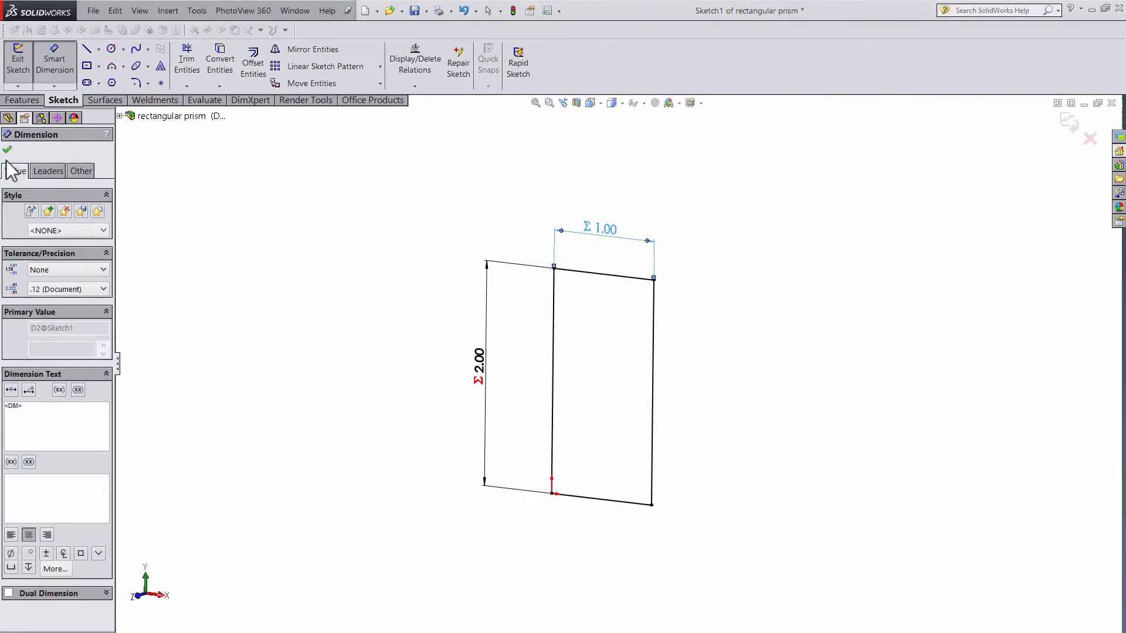
pyautogui.click(7, 150)
pyautogui.click(18, 64)
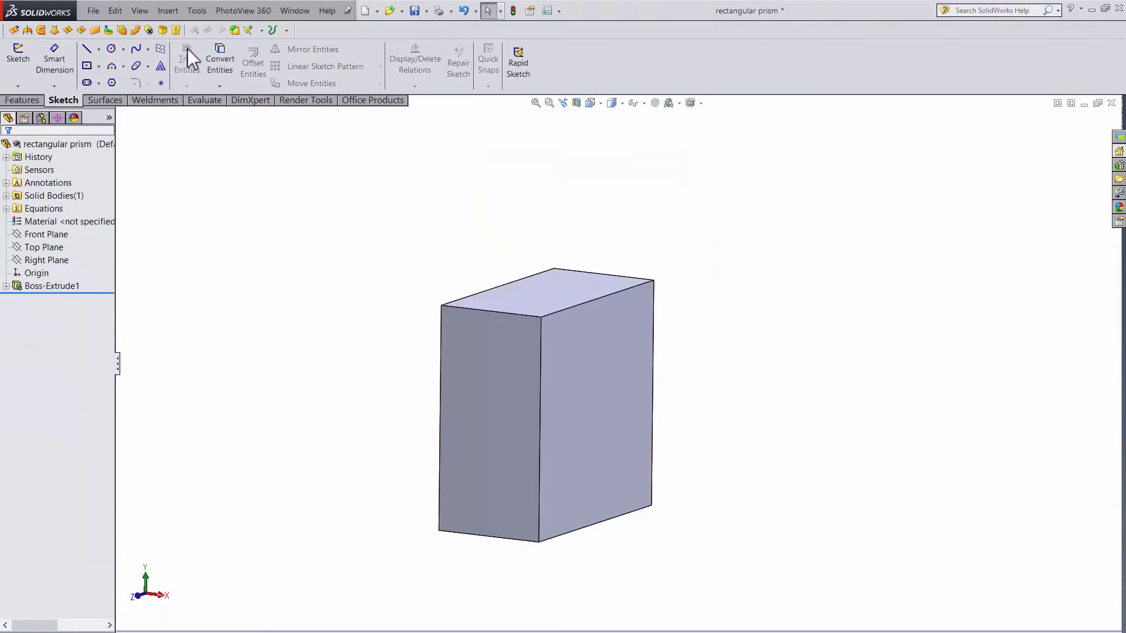
# - Set the "height" global variable to 3in in the prism's equations and apply the change
pyautogui.click(201, 11)
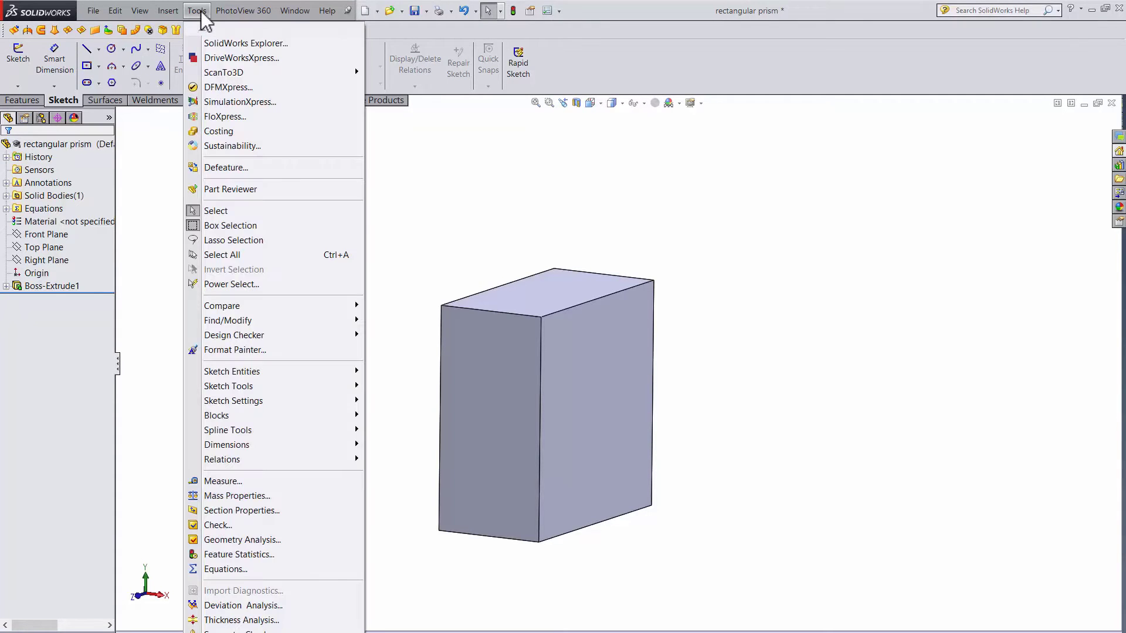
pyautogui.click(251, 531)
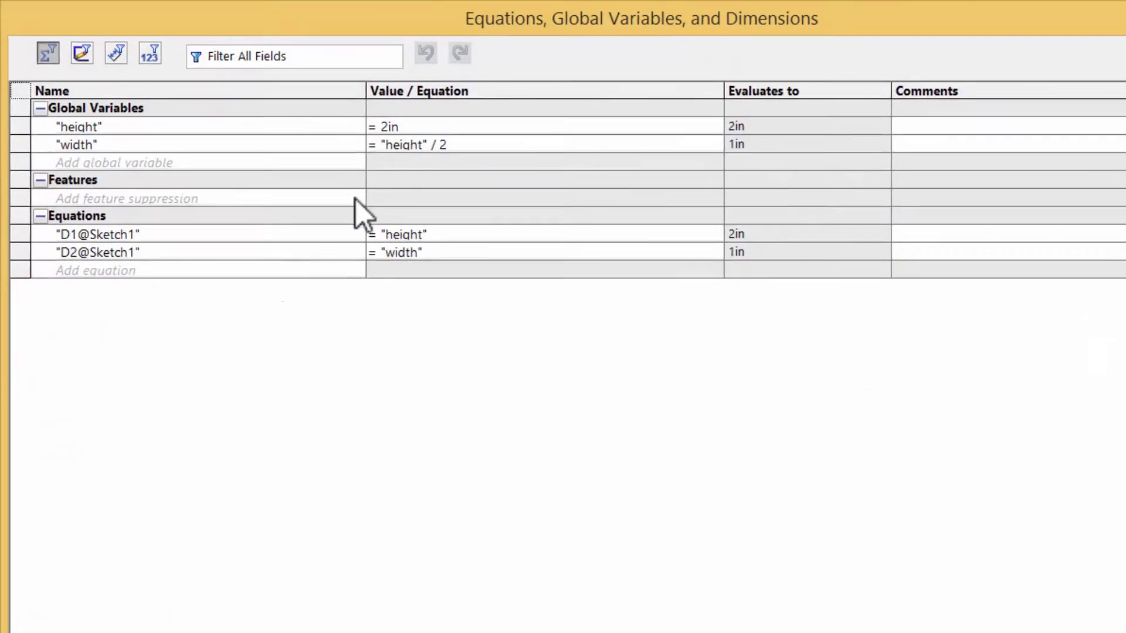
pyautogui.click(461, 150)
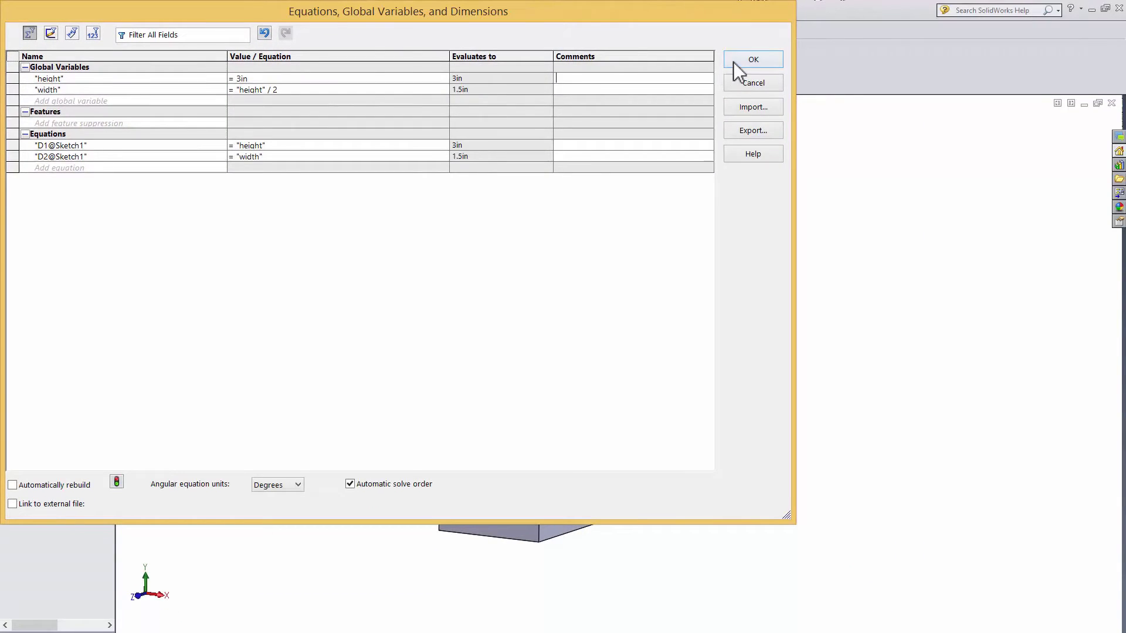
pyautogui.click(734, 65)
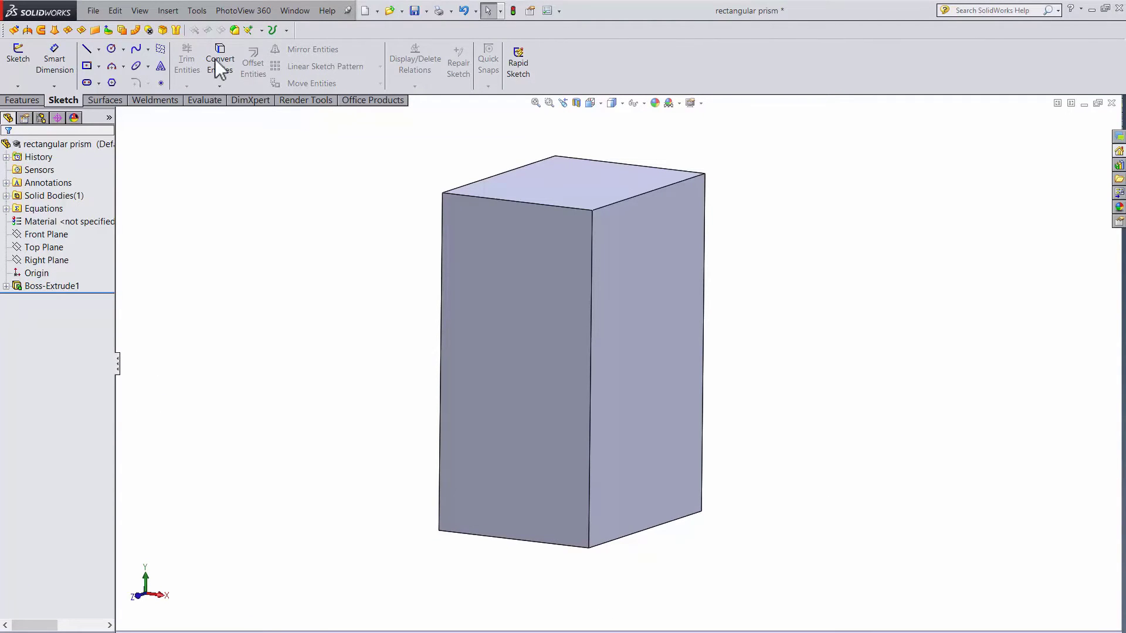
# - Add a global variable "depth" defined as "width" + 1 and apply the equations
pyautogui.click(199, 10)
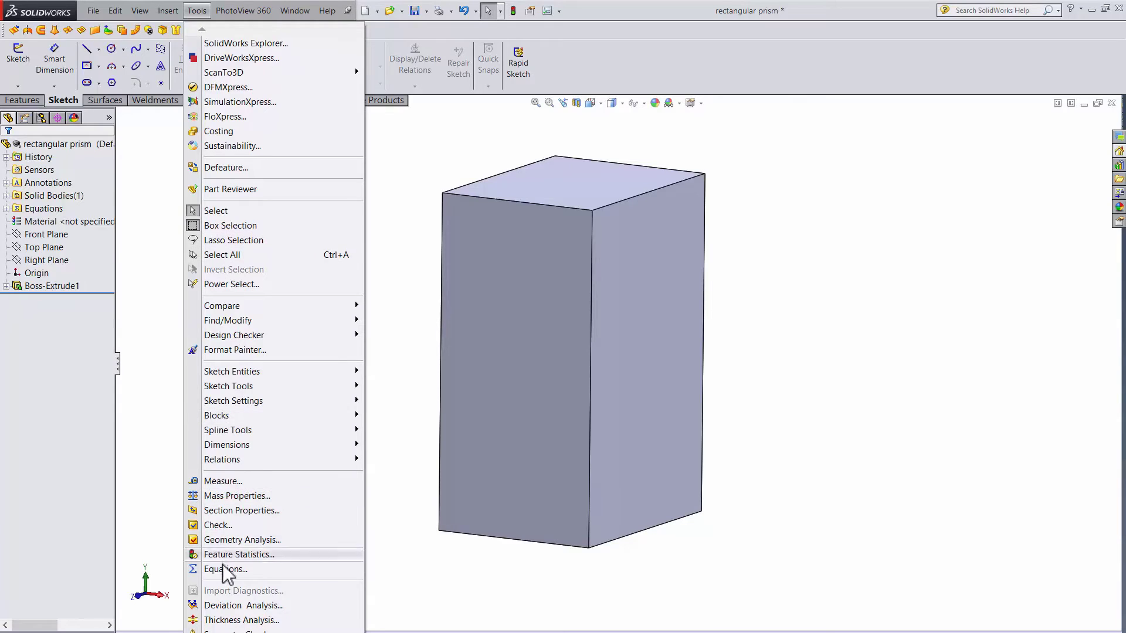
pyautogui.click(205, 568)
pyautogui.click(160, 128)
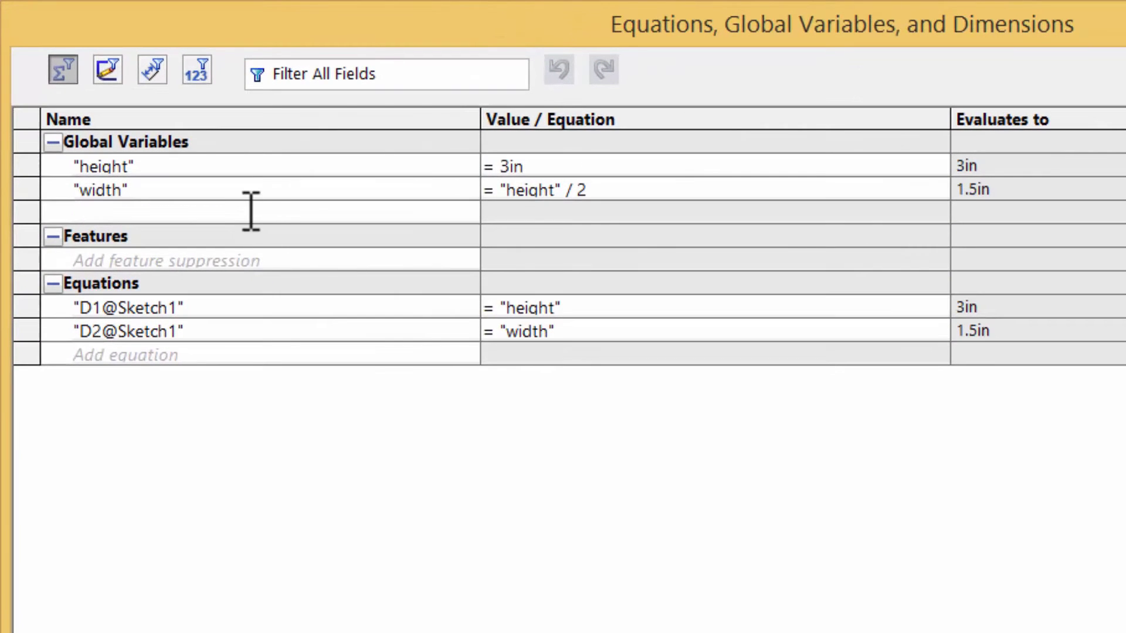
pyautogui.write('depth')
pyautogui.press('Tab')
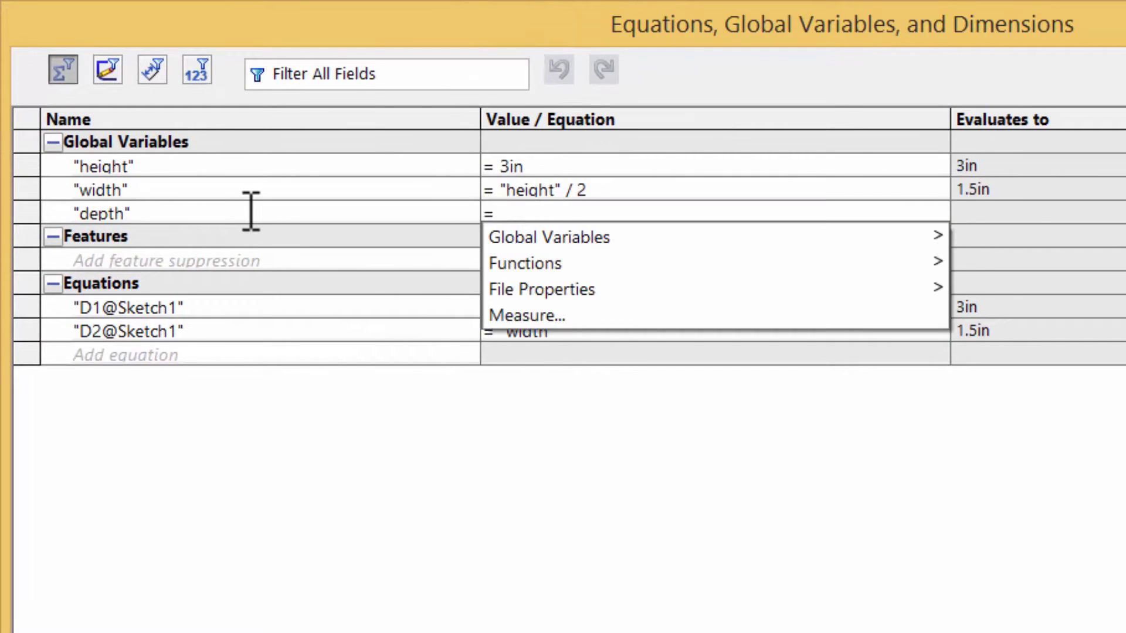
pyautogui.write('"width')
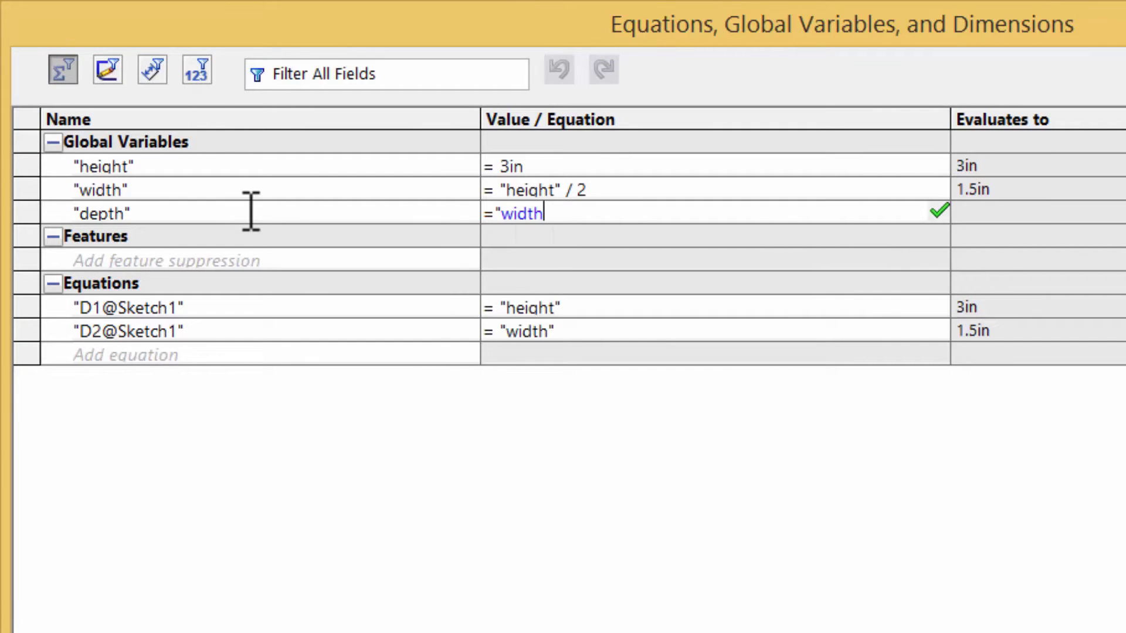
pyautogui.write('" + 1')
pyautogui.press('Tab')
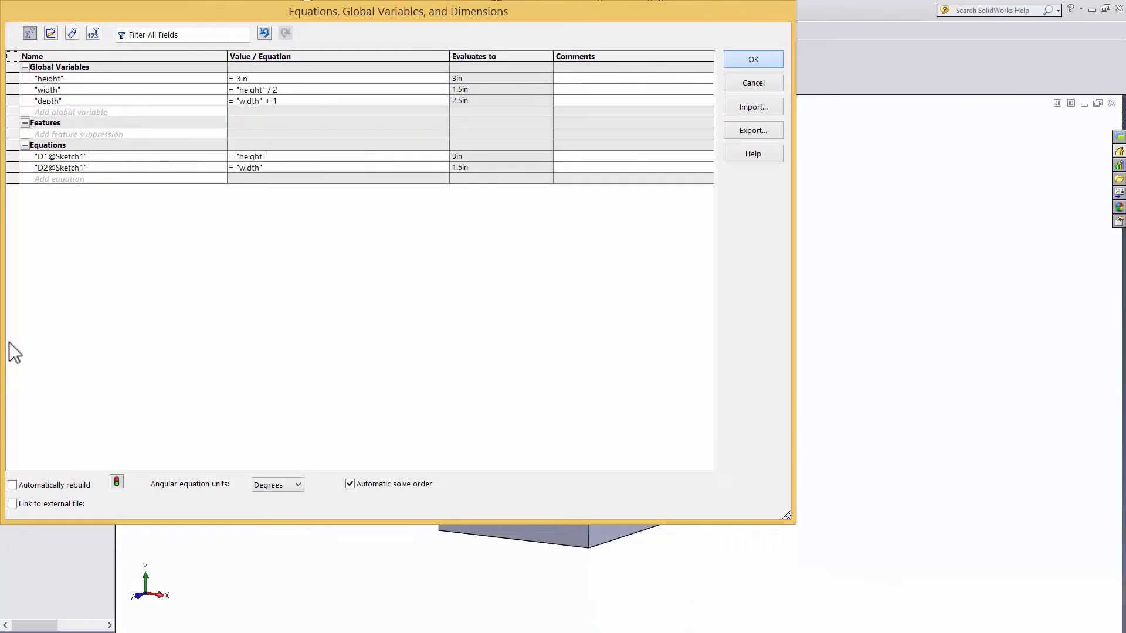
pyautogui.press('Return')
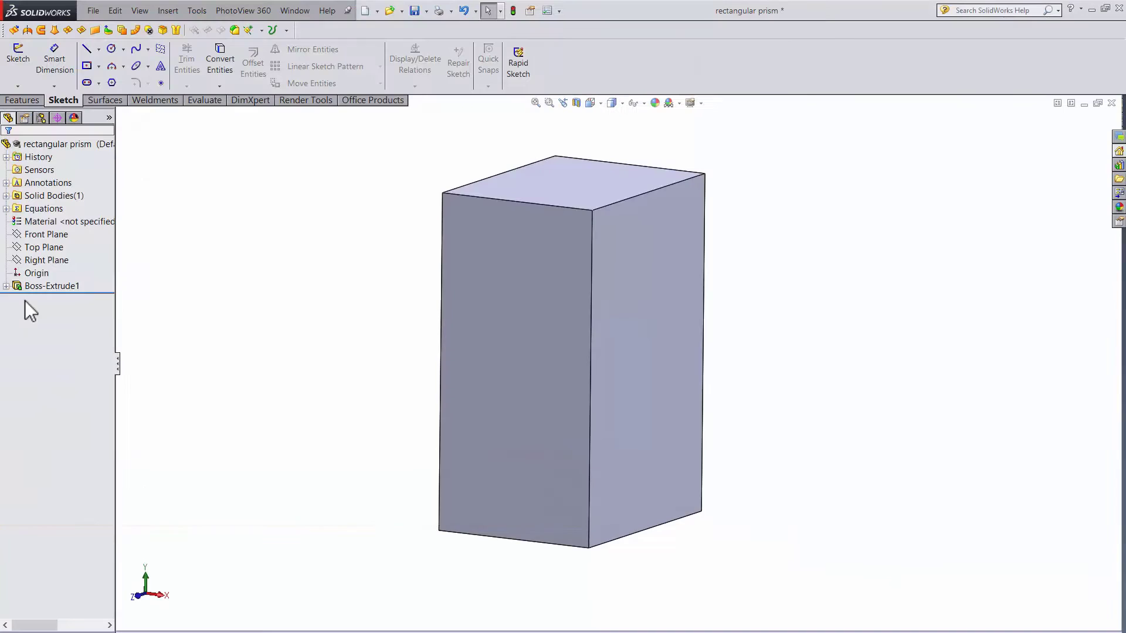
# - Edit the Boss-Extrude1 feature and link its blind extrusion depth to the "depth" global variable
pyautogui.click(35, 287)
pyautogui.click(37, 267)
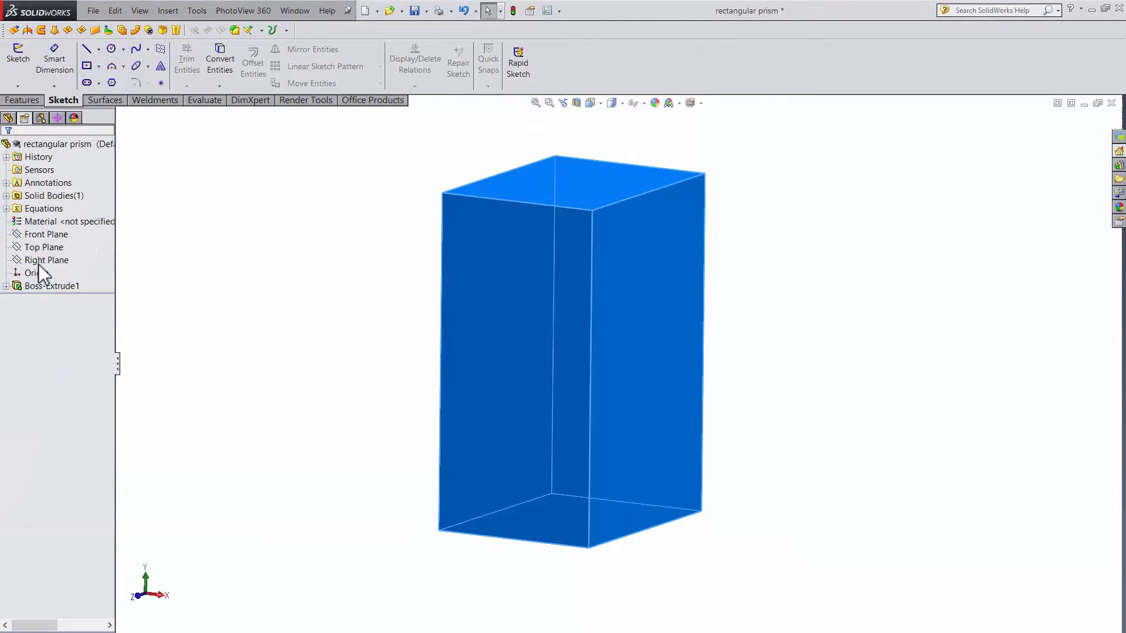
pyautogui.write('=')
pyautogui.moveTo(71, 273)
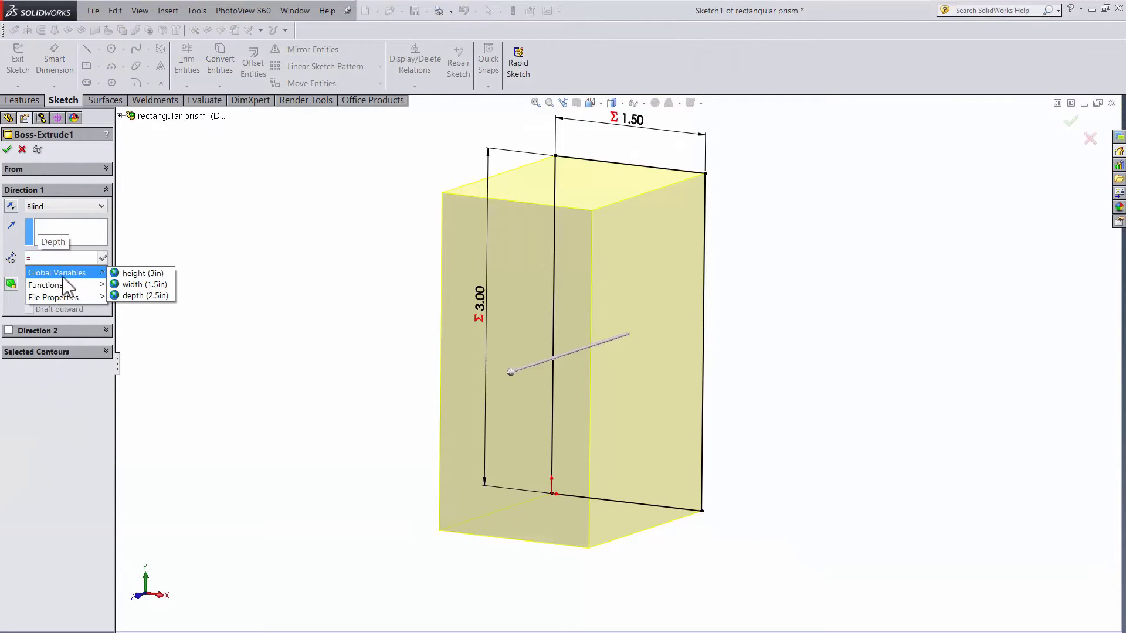
pyautogui.click(136, 293)
pyautogui.press('Return')
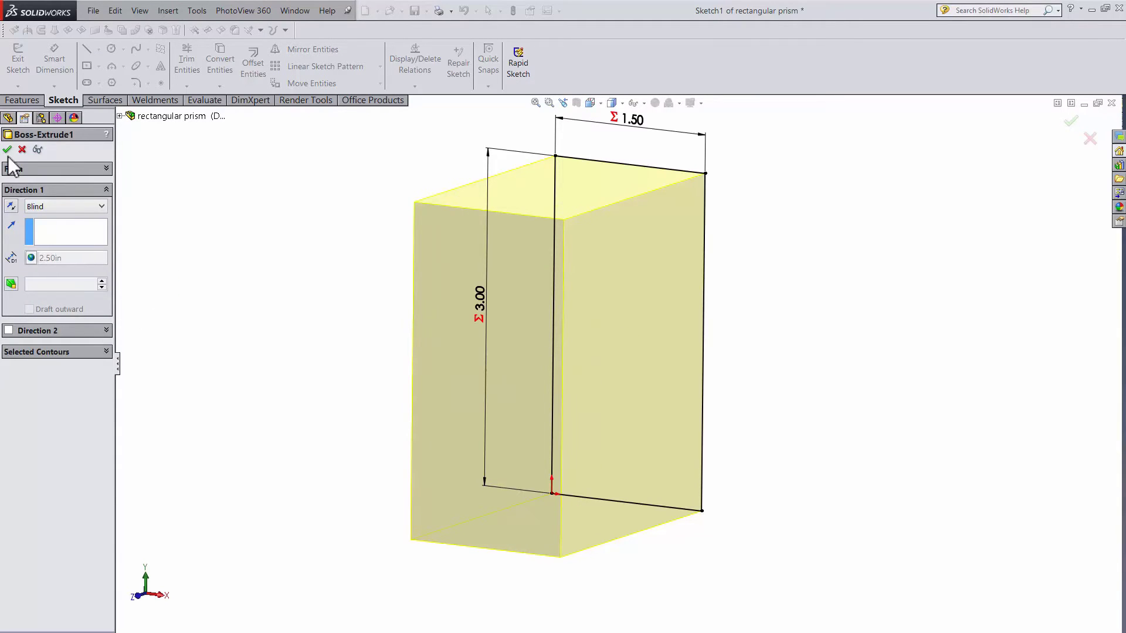
pyautogui.click(7, 150)
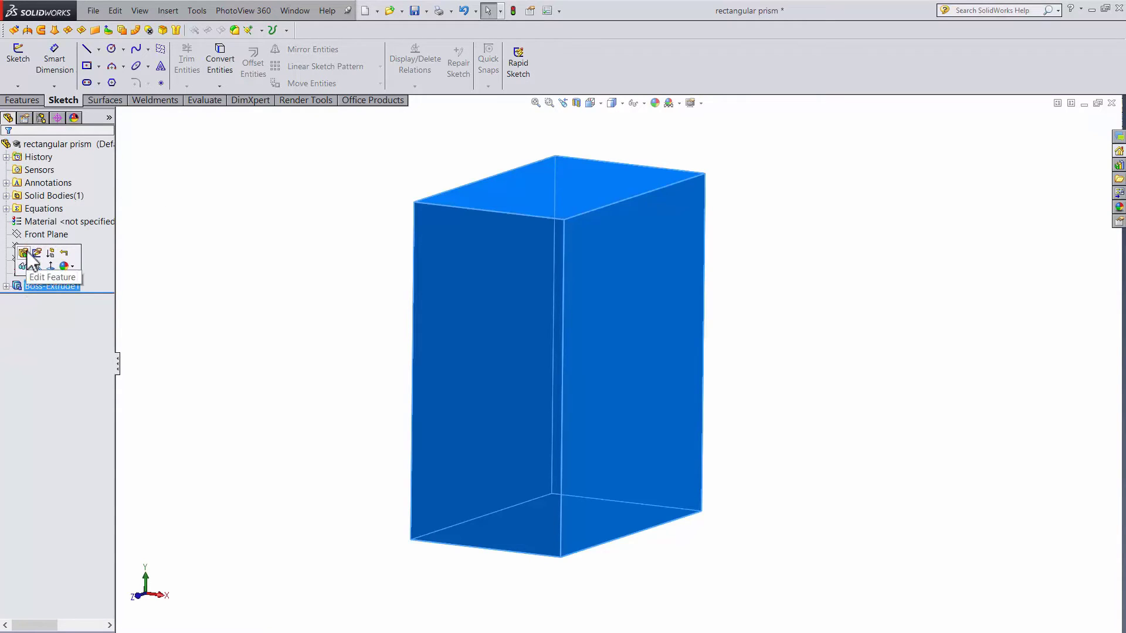
# - Edit Boss-Extrude1 again and replace its depth expression with the equation "width"+1
pyautogui.click(23, 252)
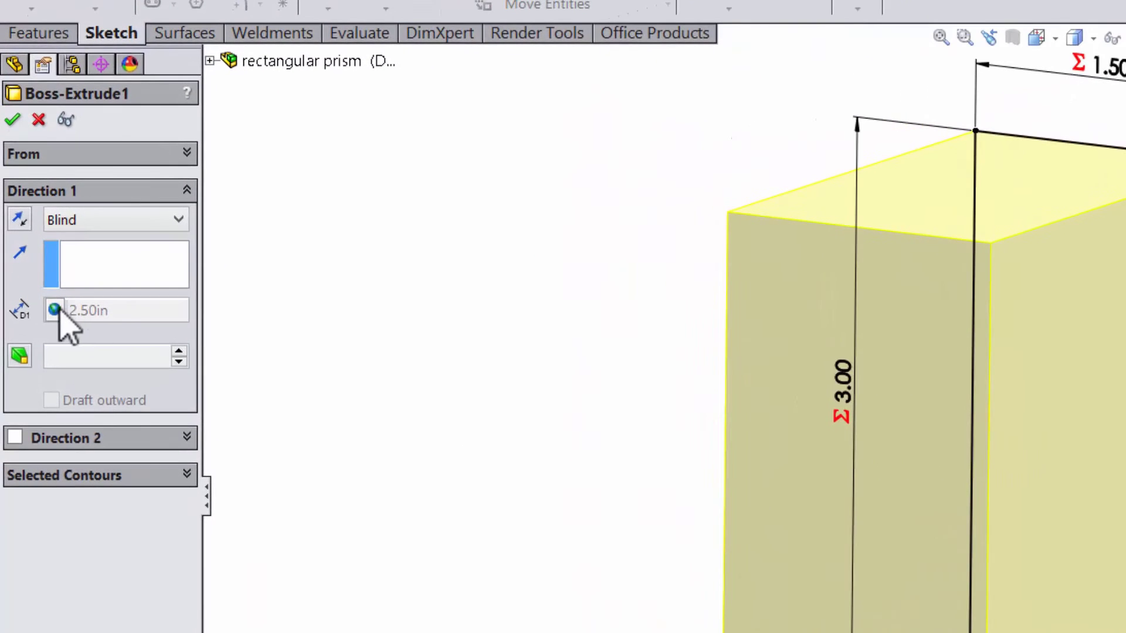
pyautogui.click(54, 310)
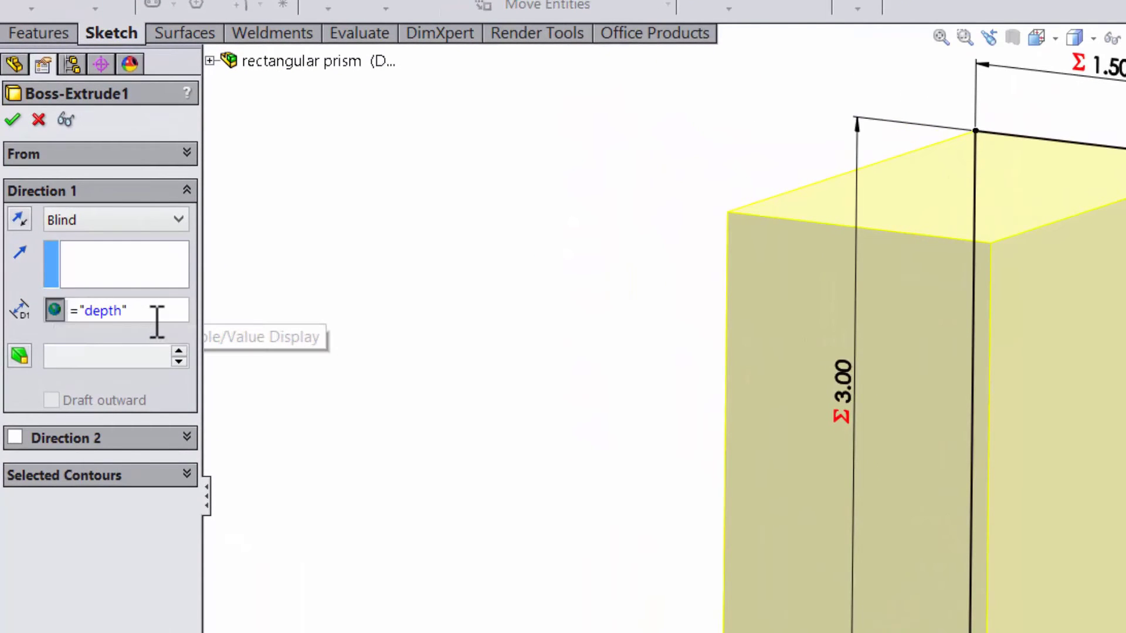
pyautogui.moveTo(156, 321); pyautogui.dragTo(8, 320)
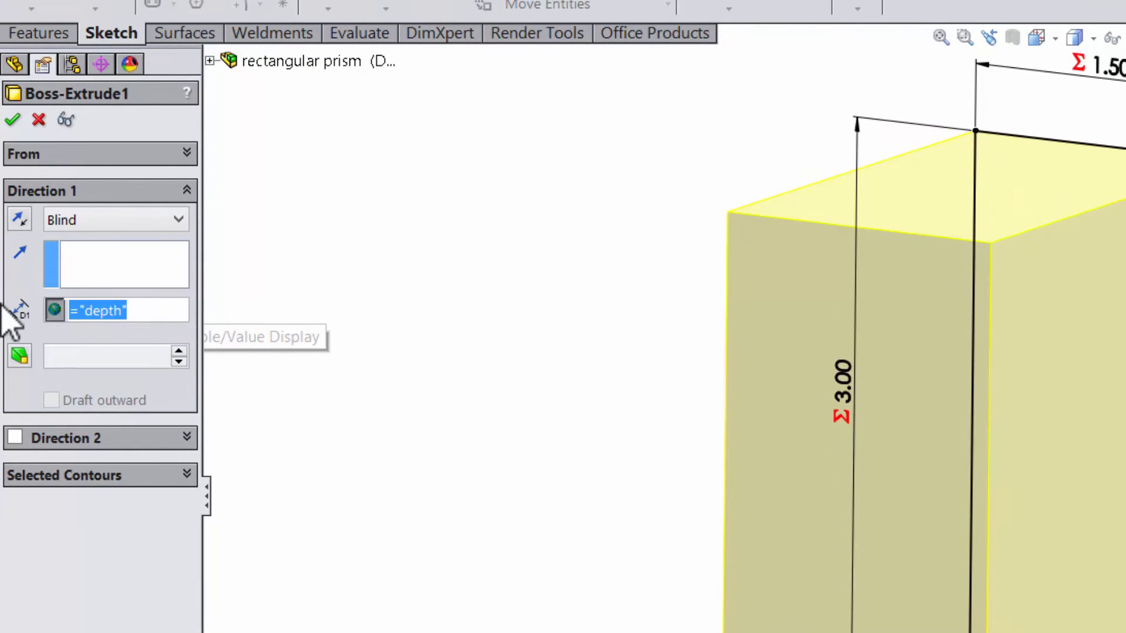
pyautogui.write('=')
pyautogui.moveTo(141, 331)
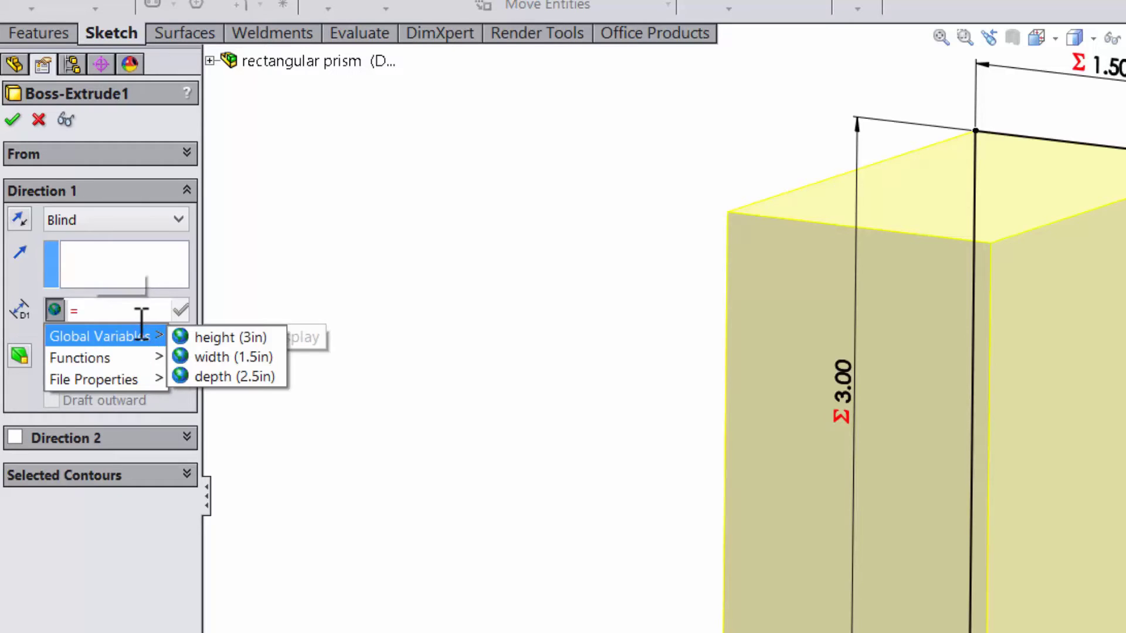
pyautogui.click(232, 357)
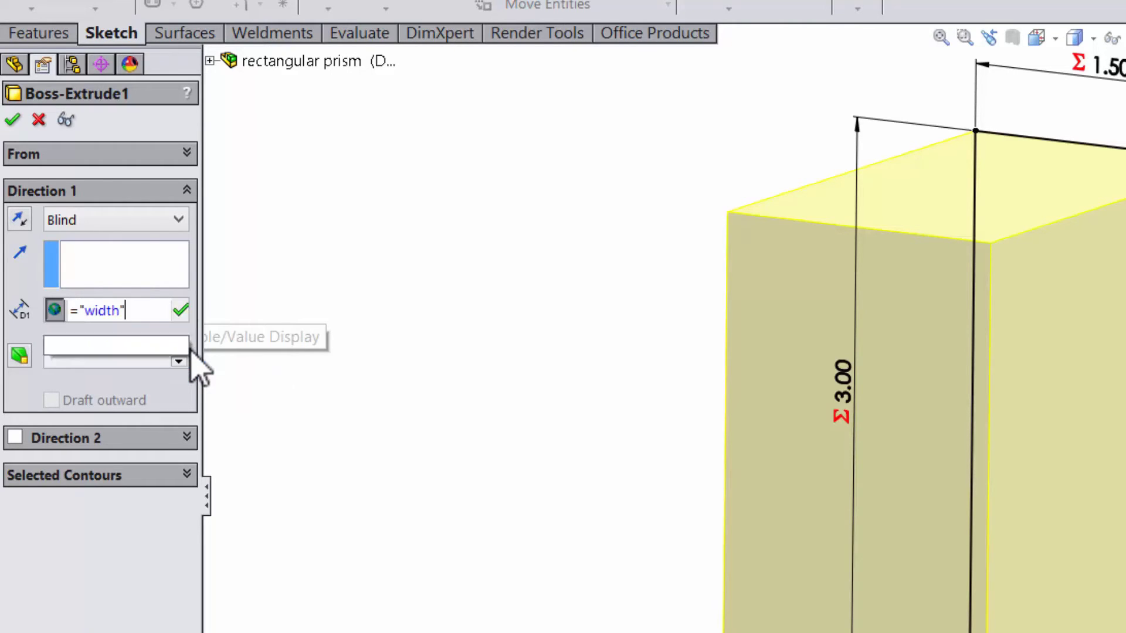
pyautogui.write('+1')
pyautogui.press('Return')
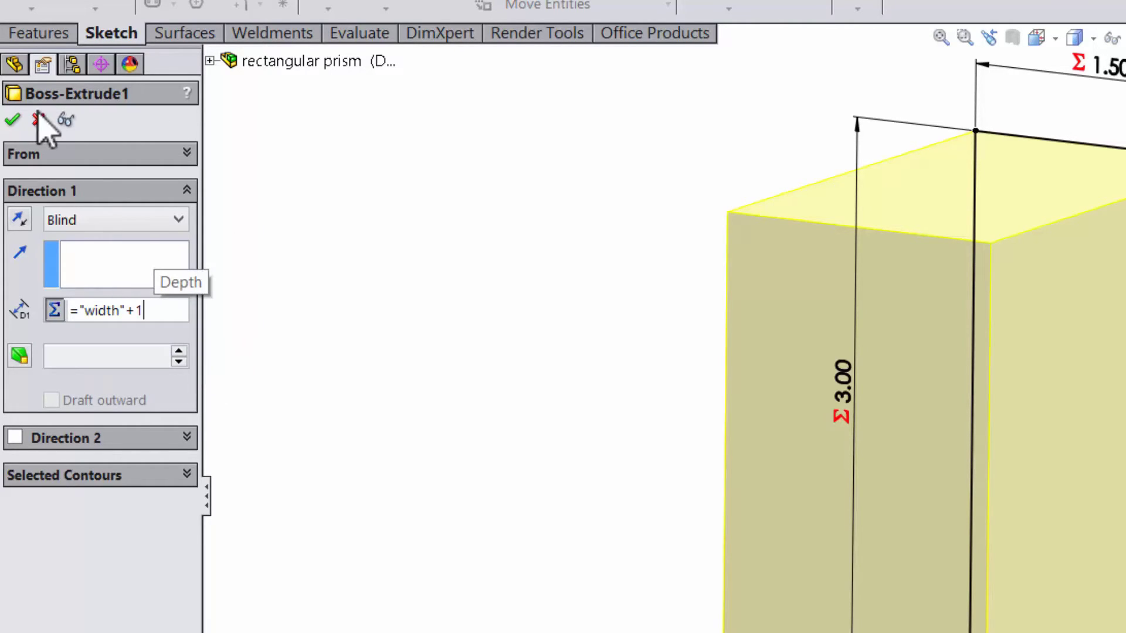
pyautogui.click(12, 120)
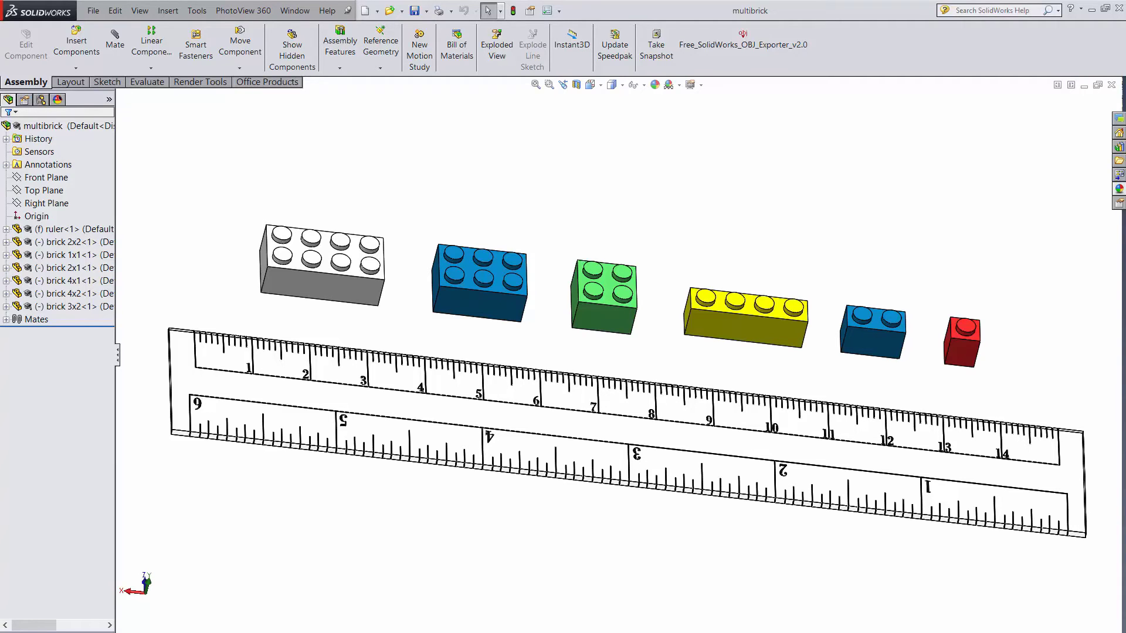
# - Switch to the block dimensions file in Notepad, set "unitWidth" to 0.25in, and rebuild the brick 4x2 part and multibrick assembly
pyautogui.hotkey('alt', 'Tab')
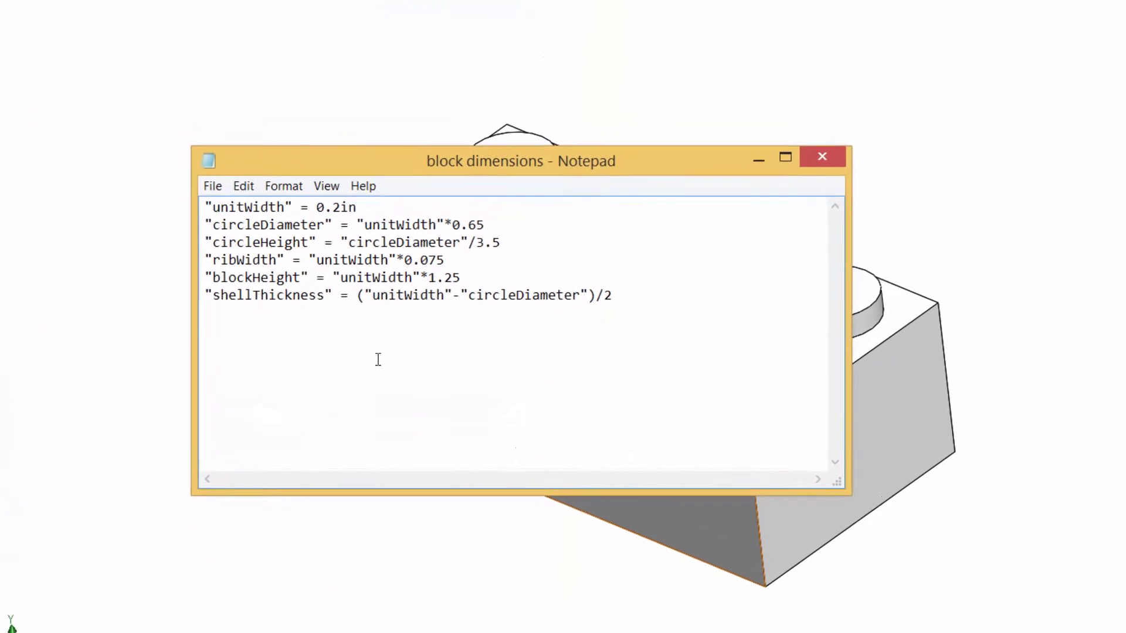
pyautogui.write('5')
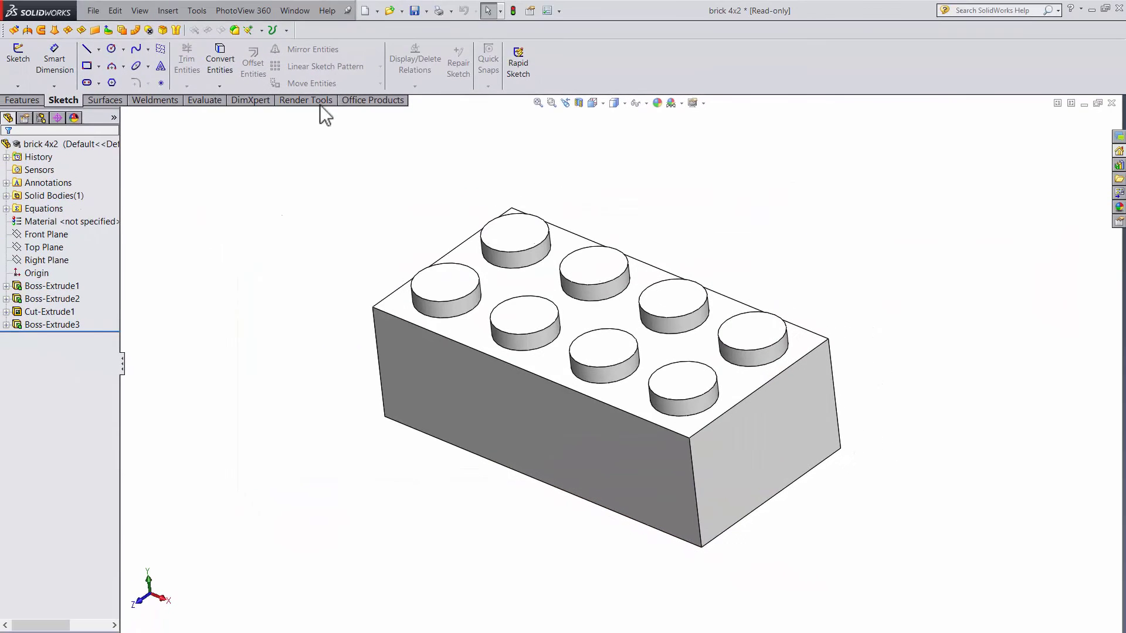
pyautogui.click(514, 12)
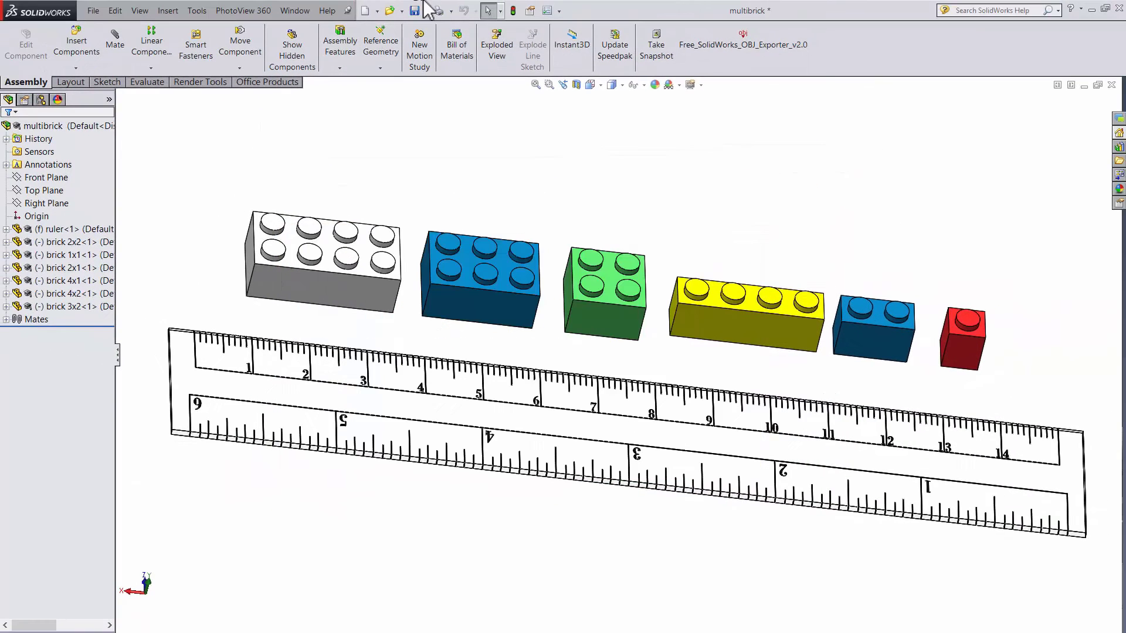
pyautogui.click(513, 11)
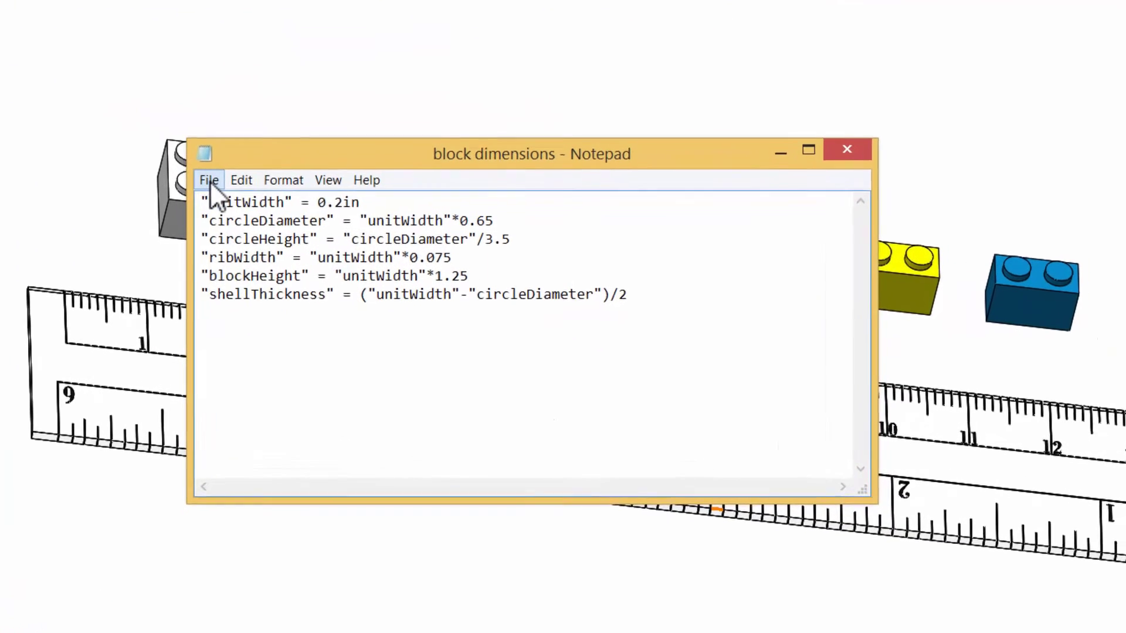
# - Create a new text file in Notepad defining "height" = 2in and, on the next line, "width" = "height"/2
pyautogui.click(287, 248)
pyautogui.click(221, 194)
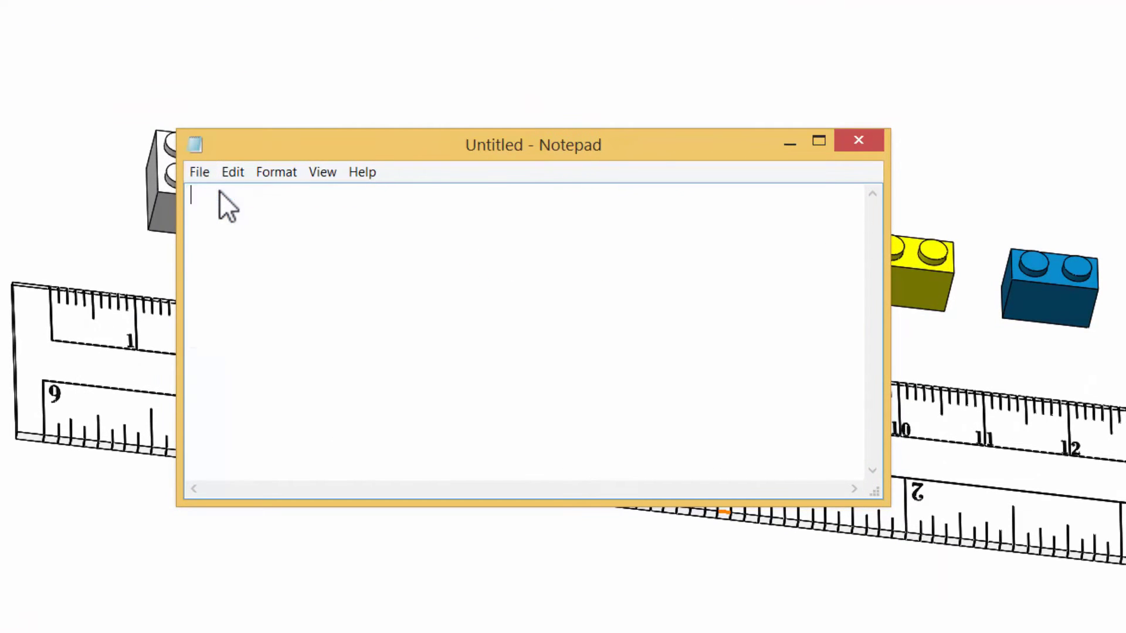
pyautogui.write('"height')
pyautogui.write('" = 2in')
pyautogui.write('"width')
pyautogui.write('" = "hei')
pyautogui.write('ght"/2')
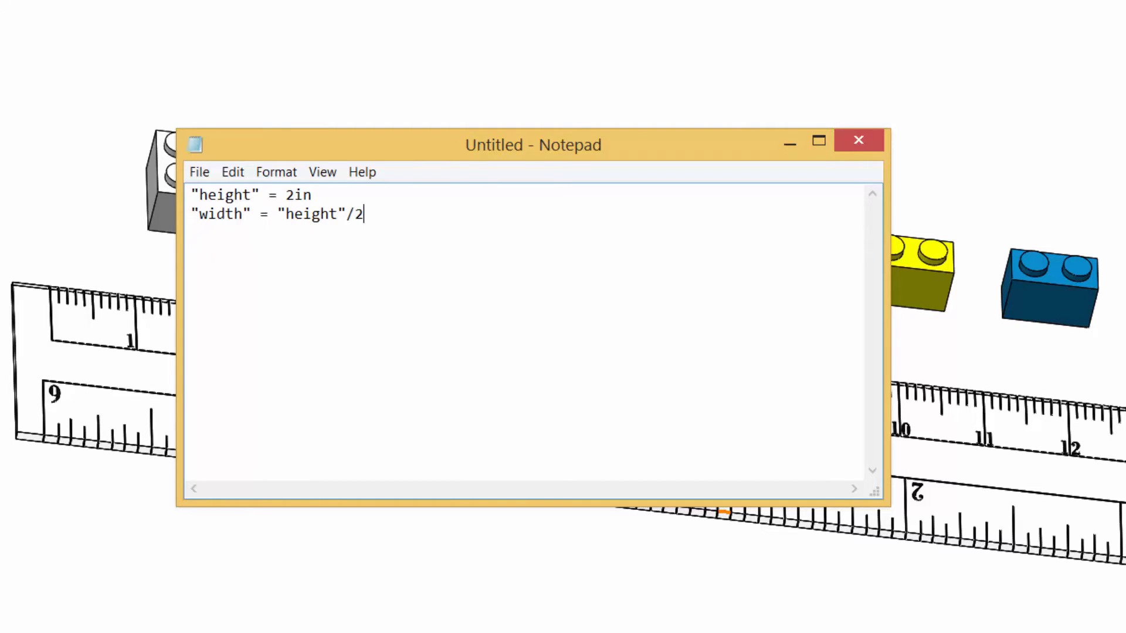
# - Save the new text file as myboxdimensions in the global variables folder
pyautogui.hotkey('ctrl', 's')
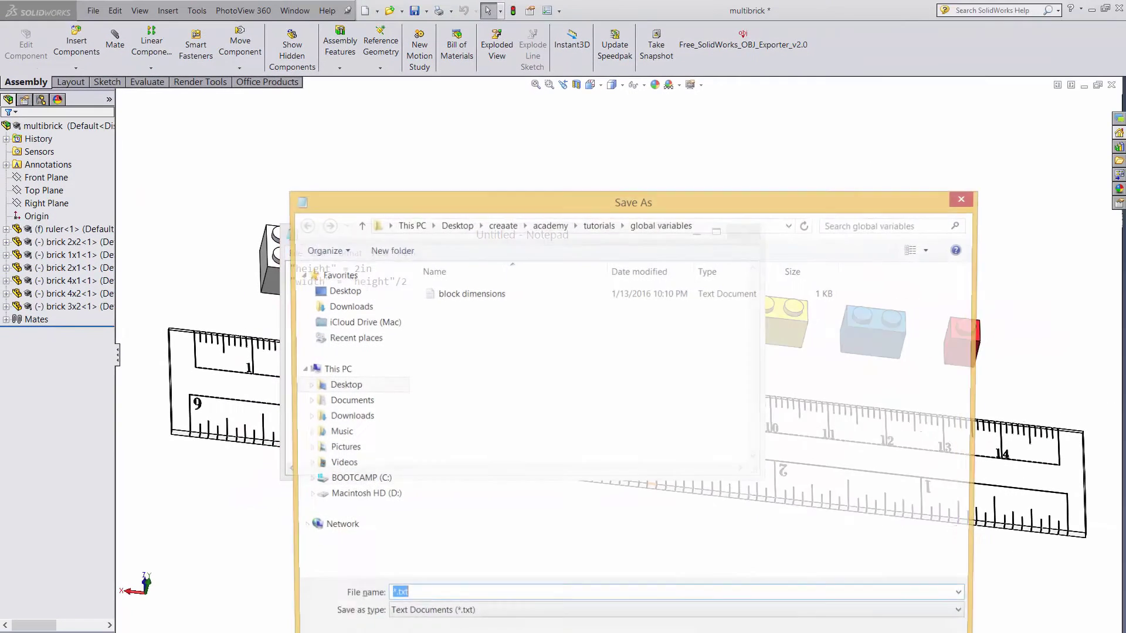
pyautogui.write('myboxdi')
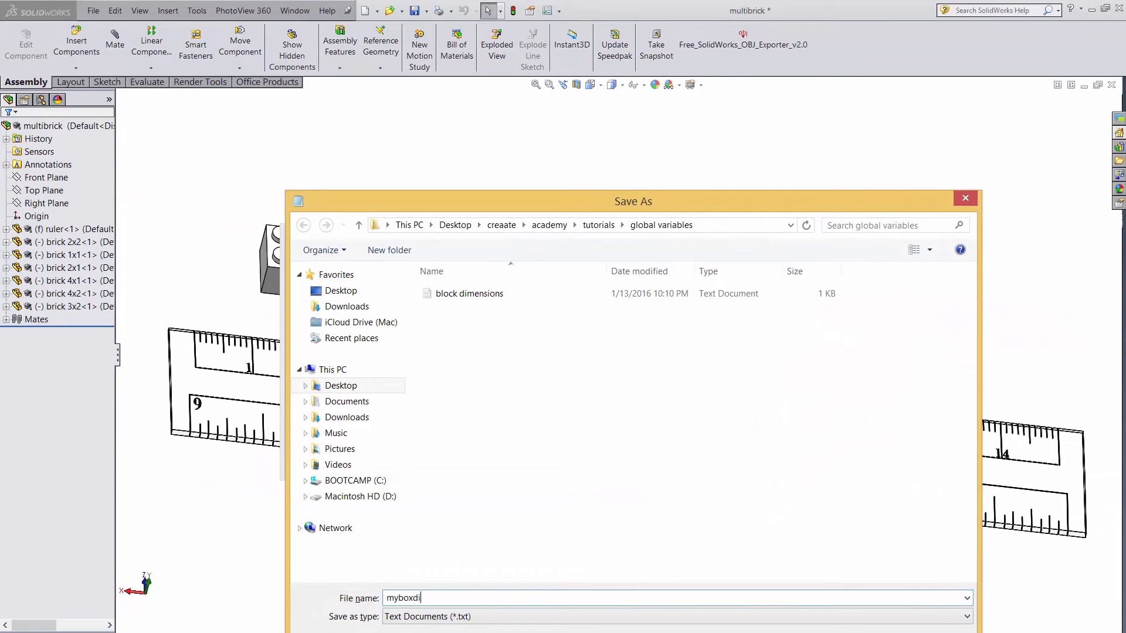
pyautogui.write('mensions')
pyautogui.press('Return')
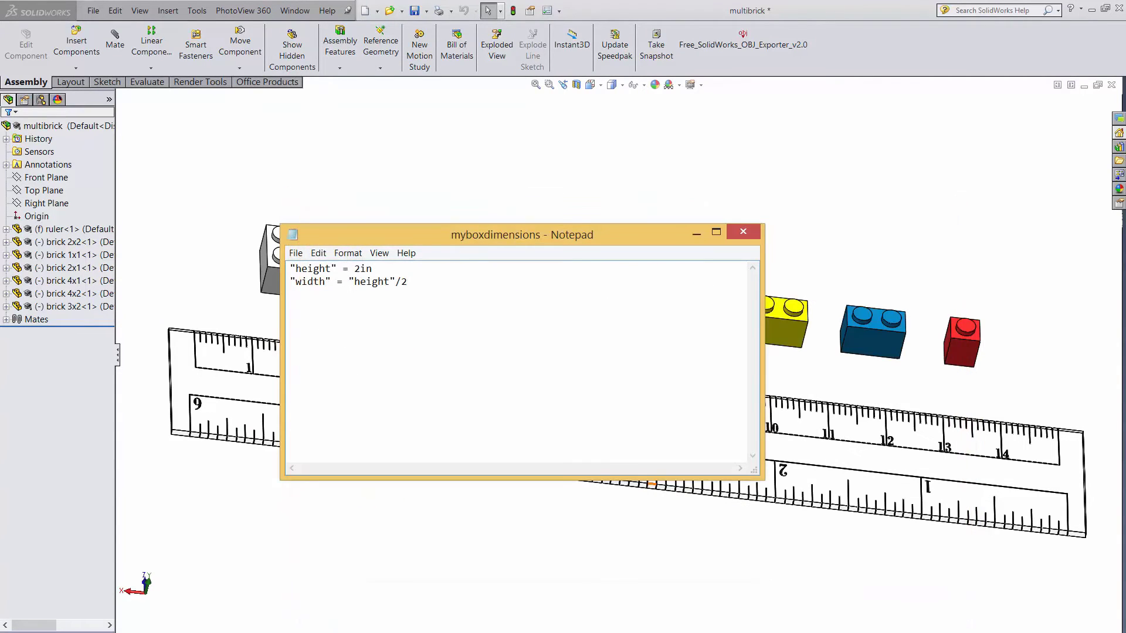
# - Start a new part and sketch a corner rectangle about 3.03 by 2.12 in from the origin on the Front Plane
pyautogui.click(364, 11)
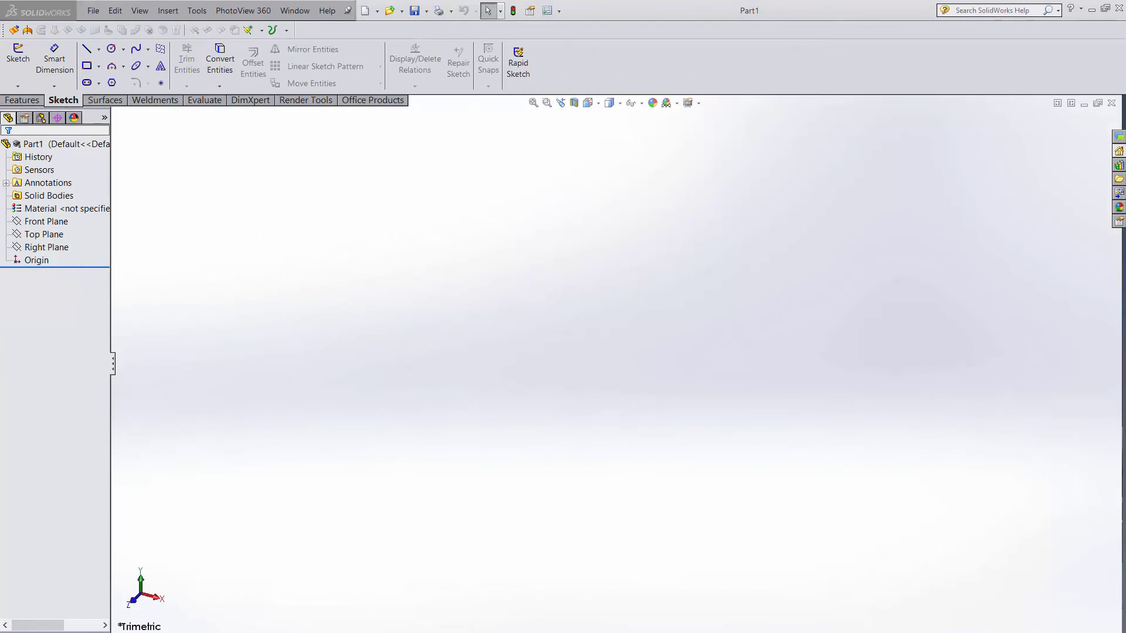
pyautogui.click(70, 218)
pyautogui.click(72, 209)
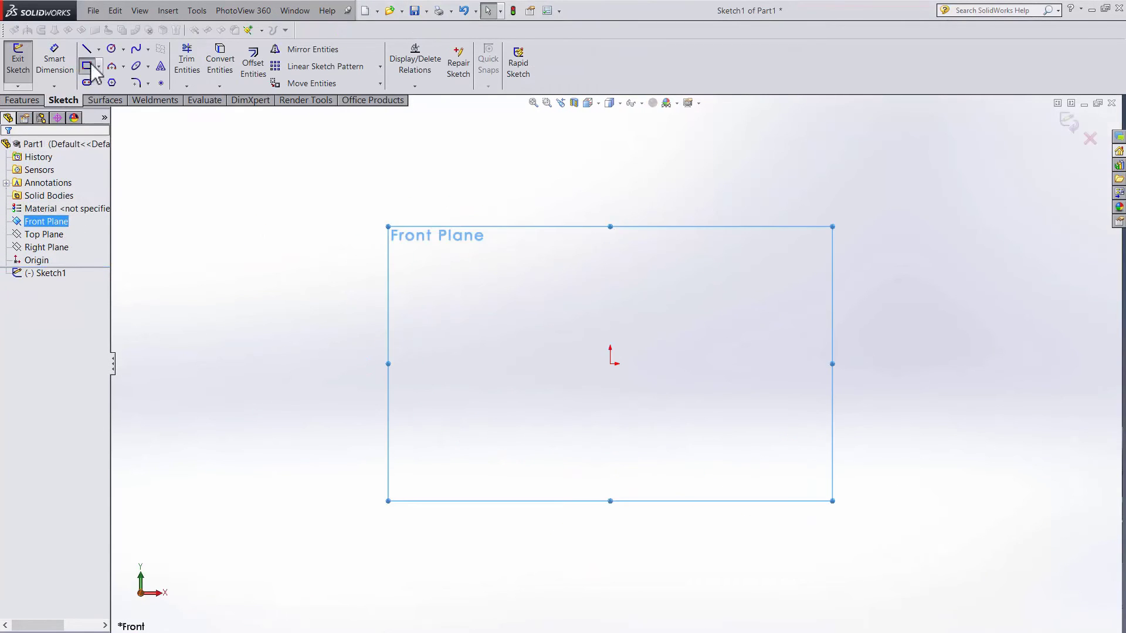
pyautogui.click(87, 66)
pyautogui.click(611, 363)
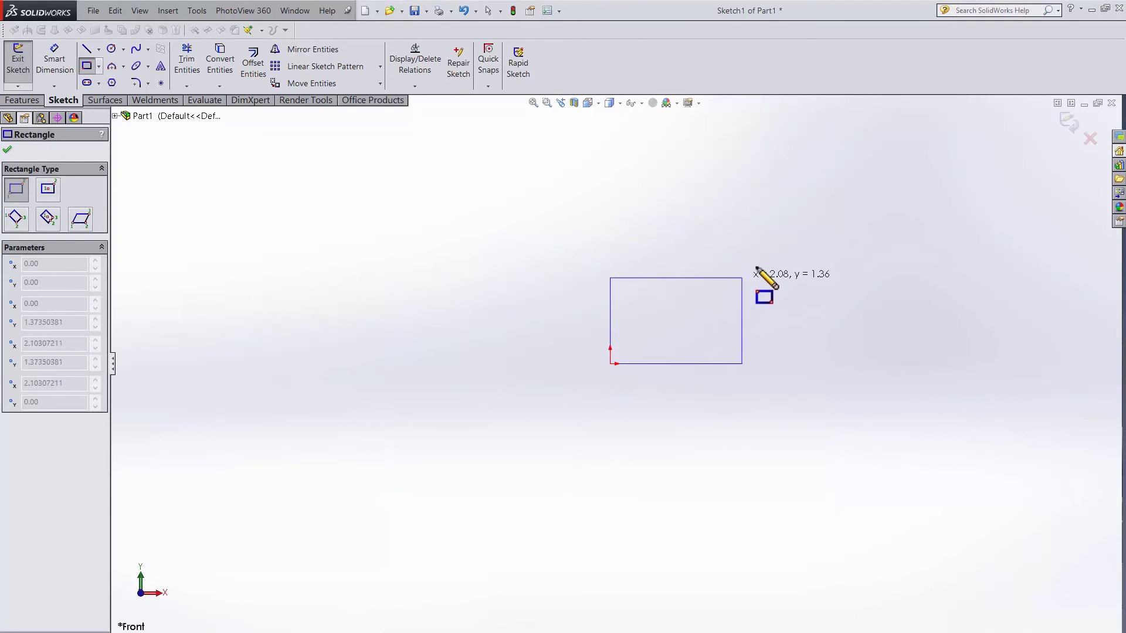
pyautogui.click(802, 229)
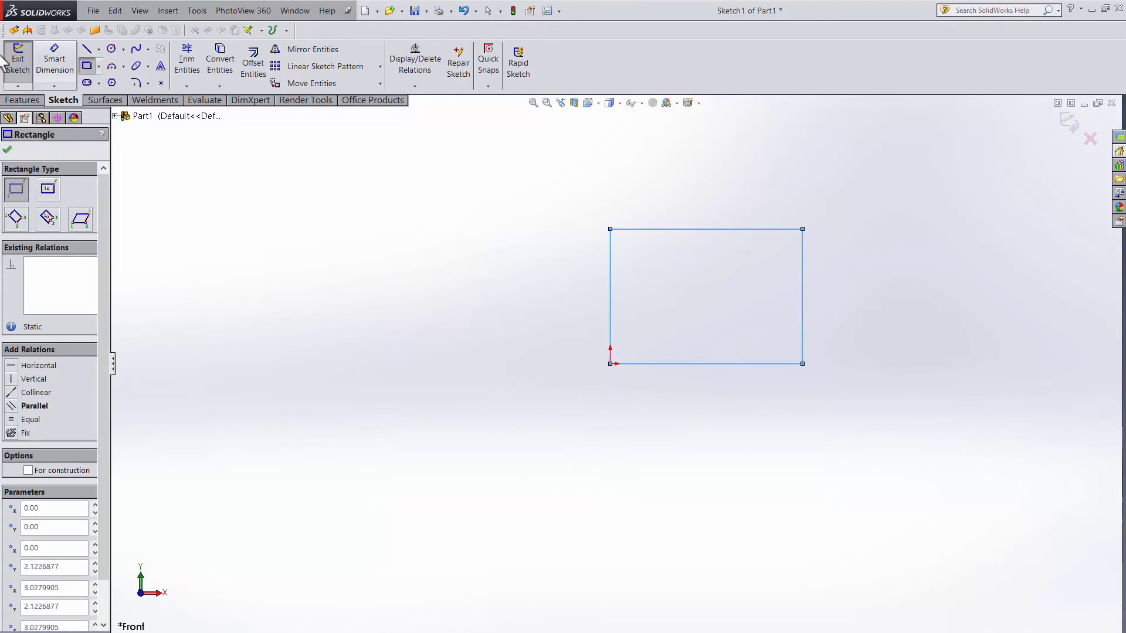
# - Import the "height" and "width" equations from myboxdimensions.txt into the part, keeping them linked to the external file
pyautogui.click(197, 10)
pyautogui.click(228, 568)
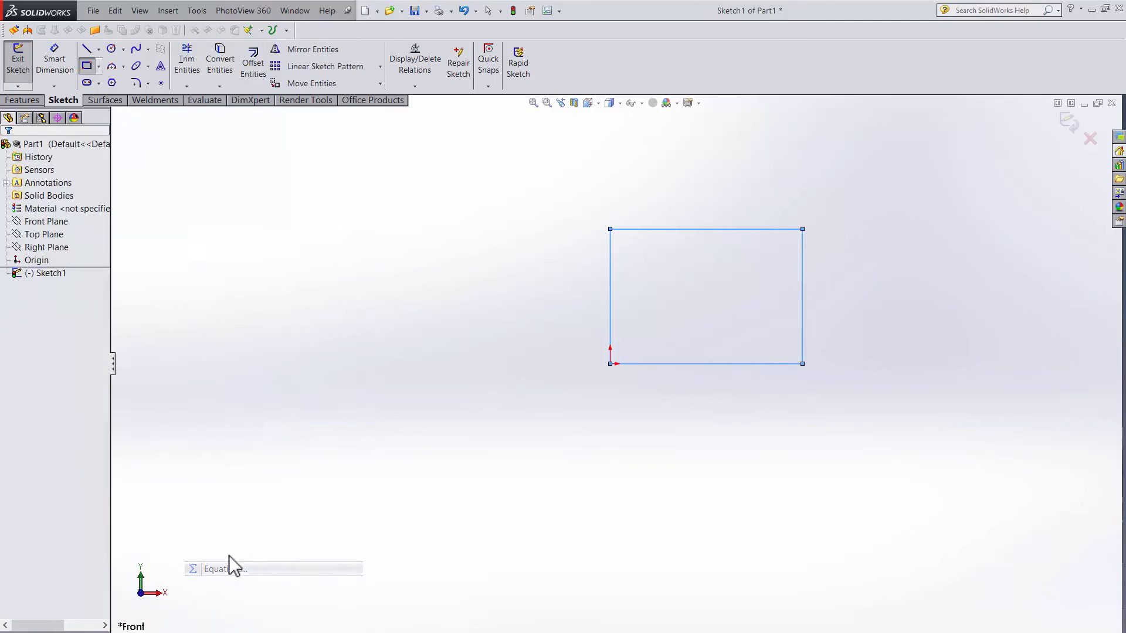
pyautogui.click(752, 108)
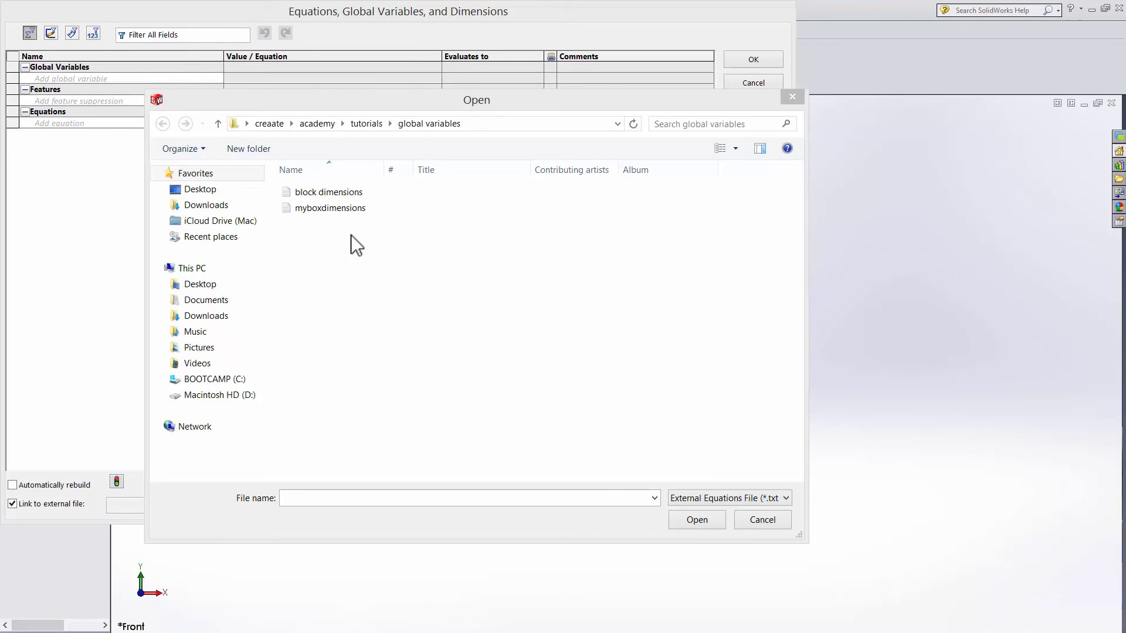
pyautogui.doubleClick(351, 213)
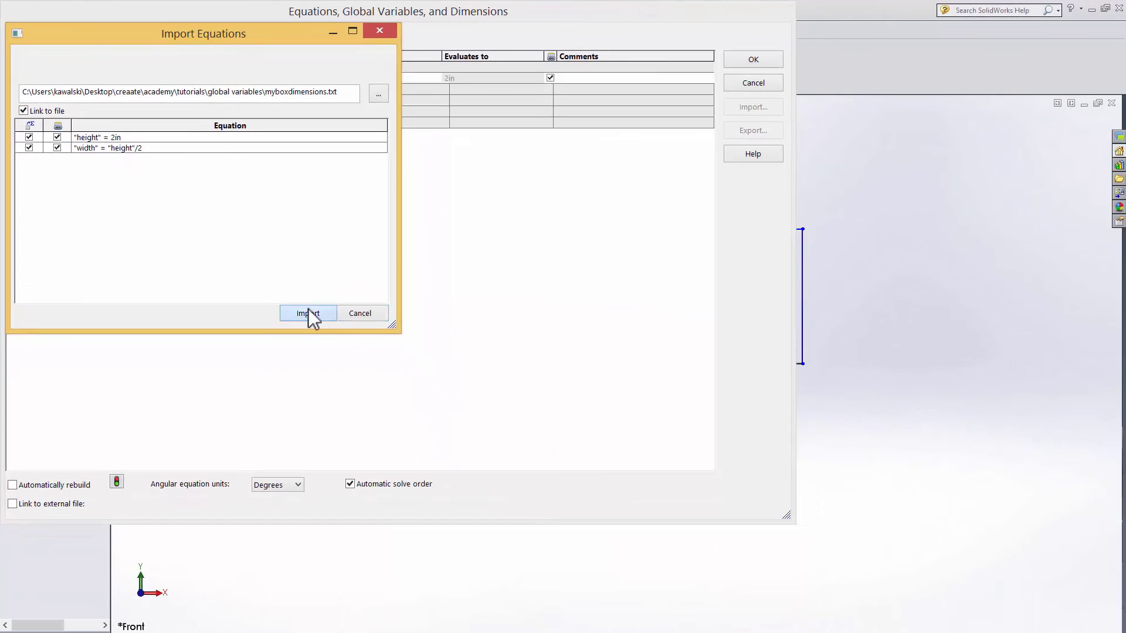
pyautogui.click(309, 314)
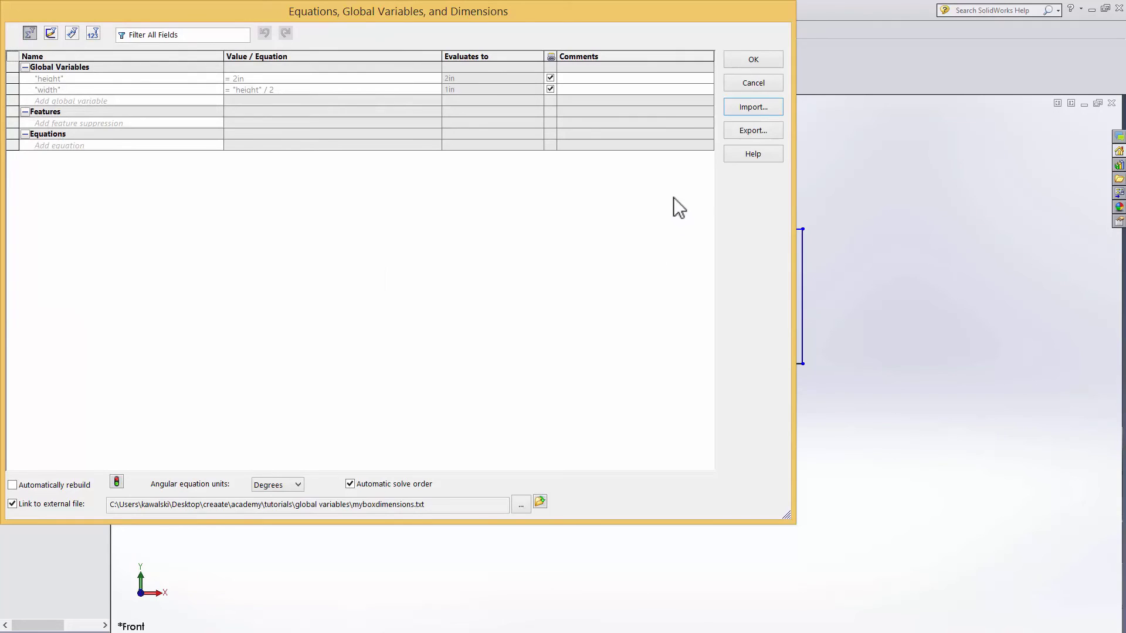
pyautogui.click(736, 64)
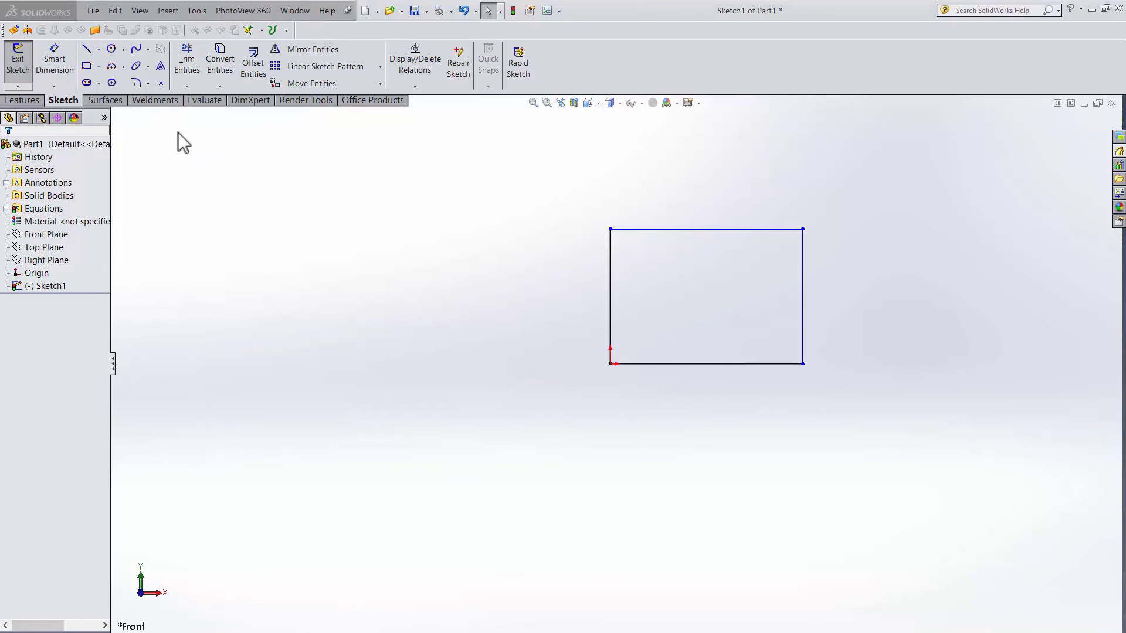
# - Dimension the rectangle's vertical edge at the origin and link it to the "height" global variable
pyautogui.click(54, 61)
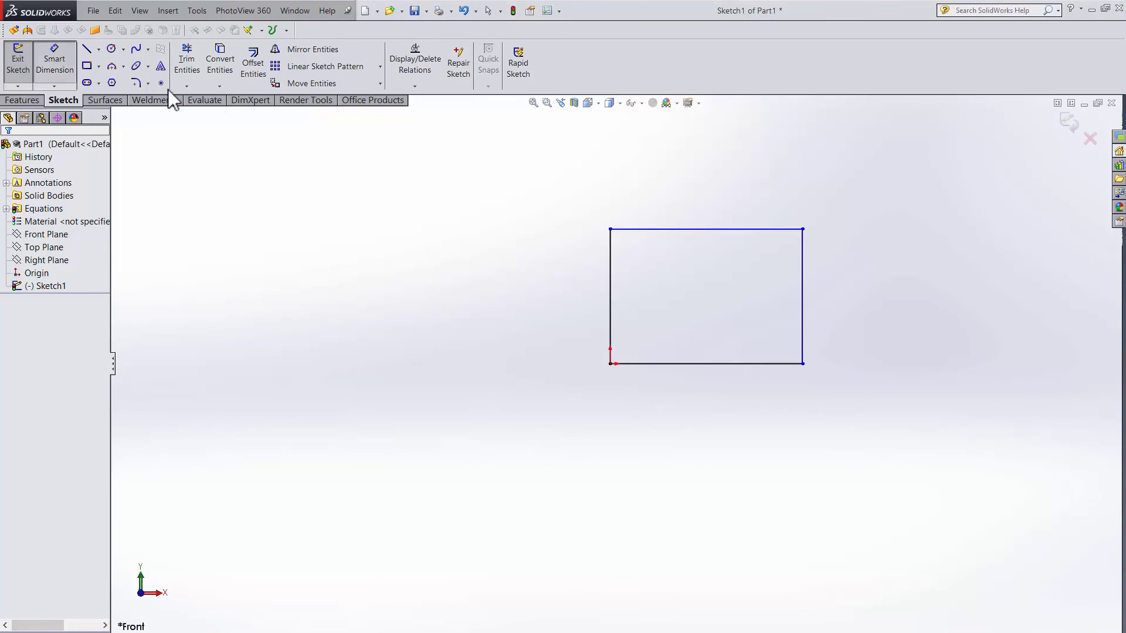
pyautogui.click(609, 327)
pyautogui.click(560, 304)
pyautogui.write('=')
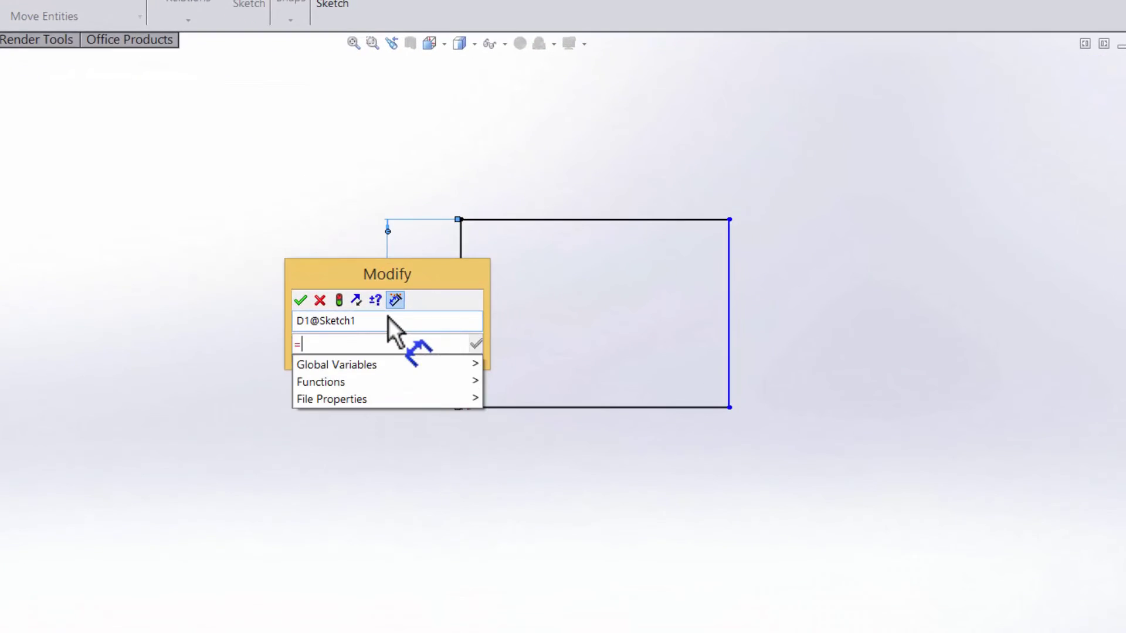
pyautogui.click(521, 367)
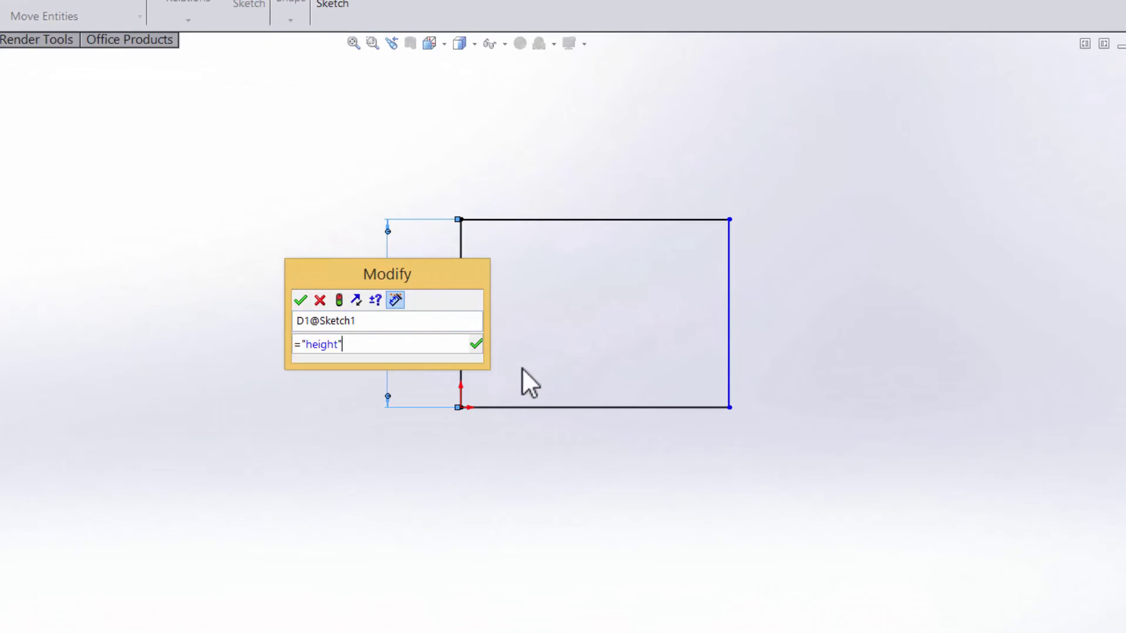
pyautogui.press('Return')
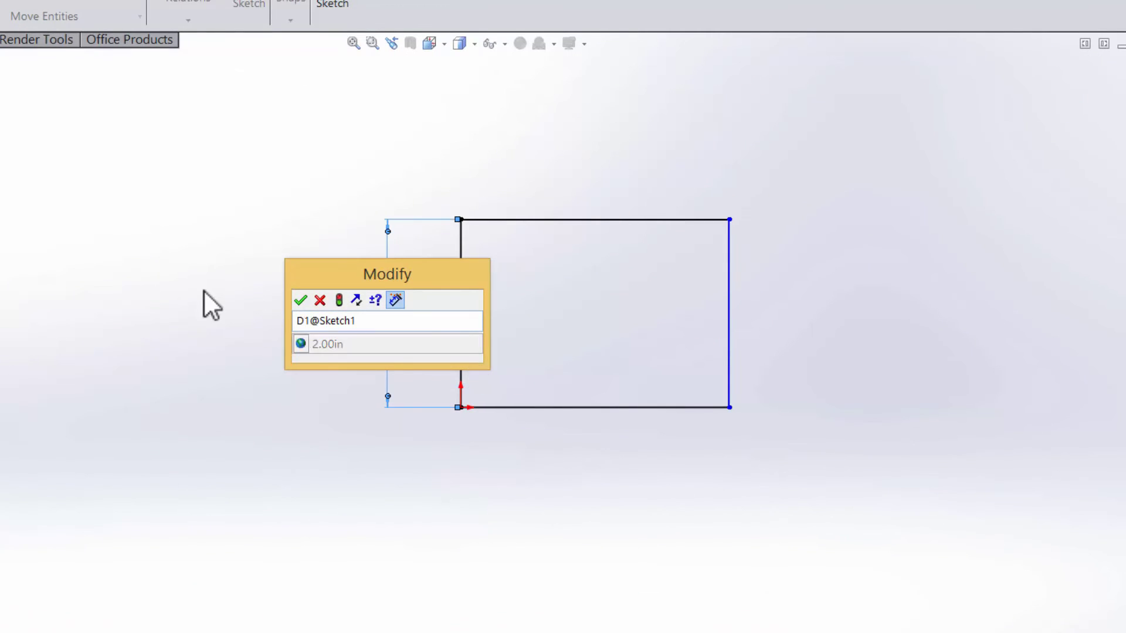
pyautogui.click(301, 301)
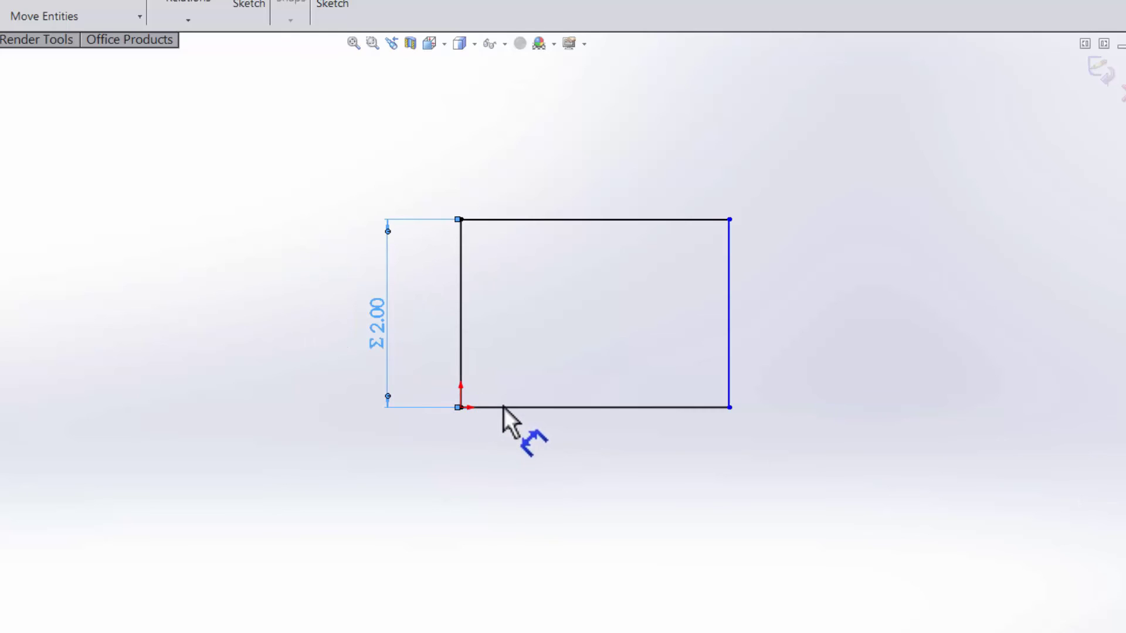
# - Dimension the rectangle's bottom edge and link it to the "width" global variable
pyautogui.click(522, 485)
pyautogui.write('=')
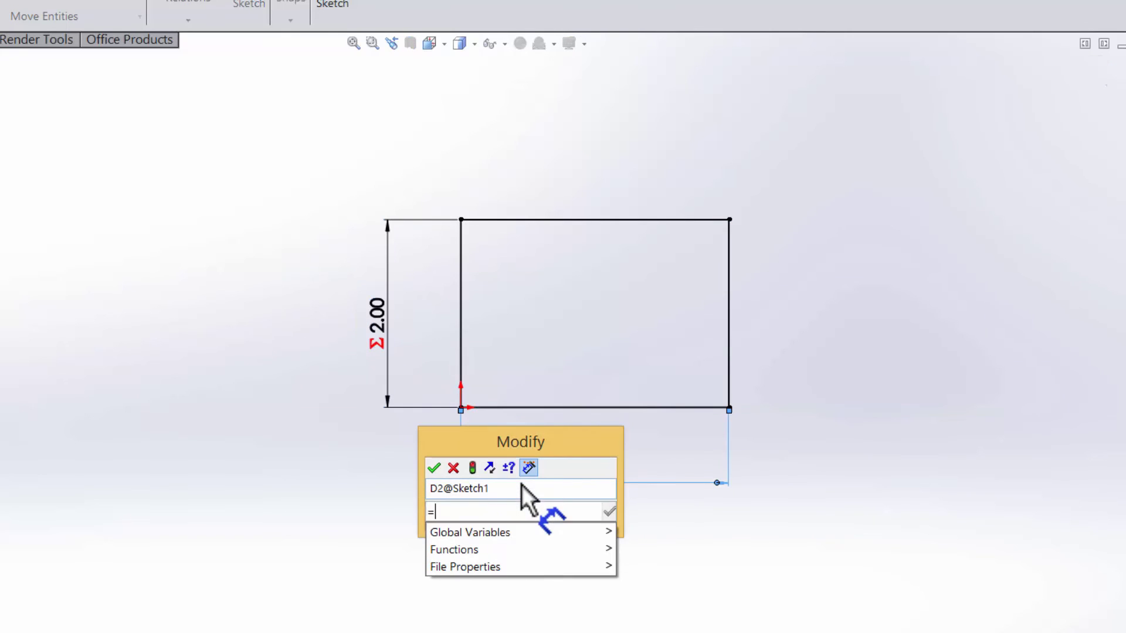
pyautogui.moveTo(553, 534)
pyautogui.click(645, 548)
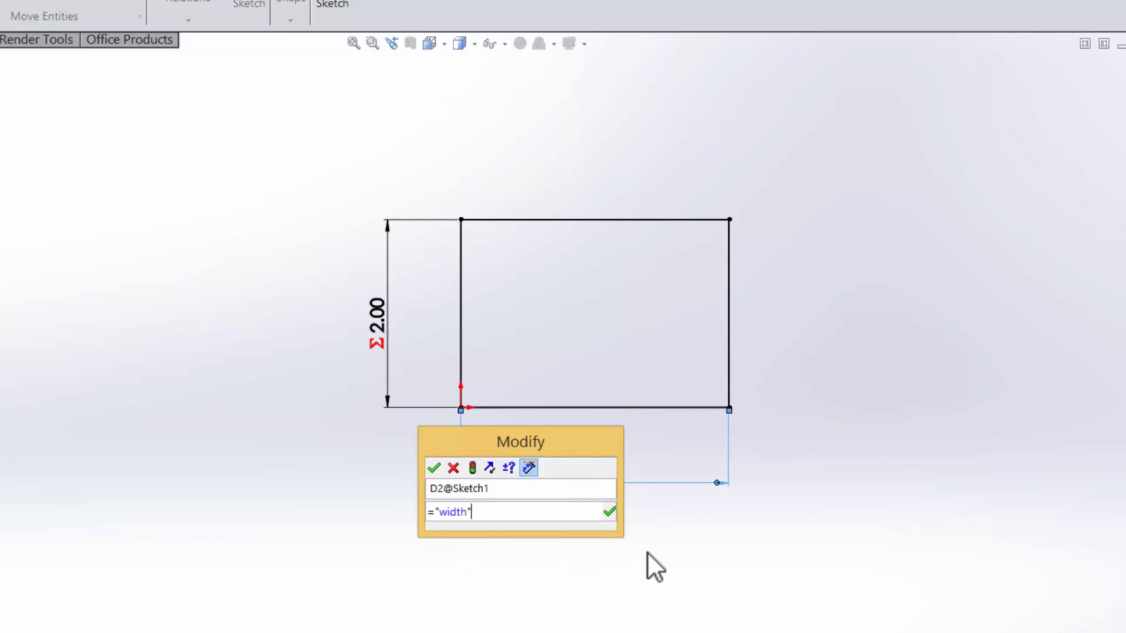
pyautogui.press('Return')
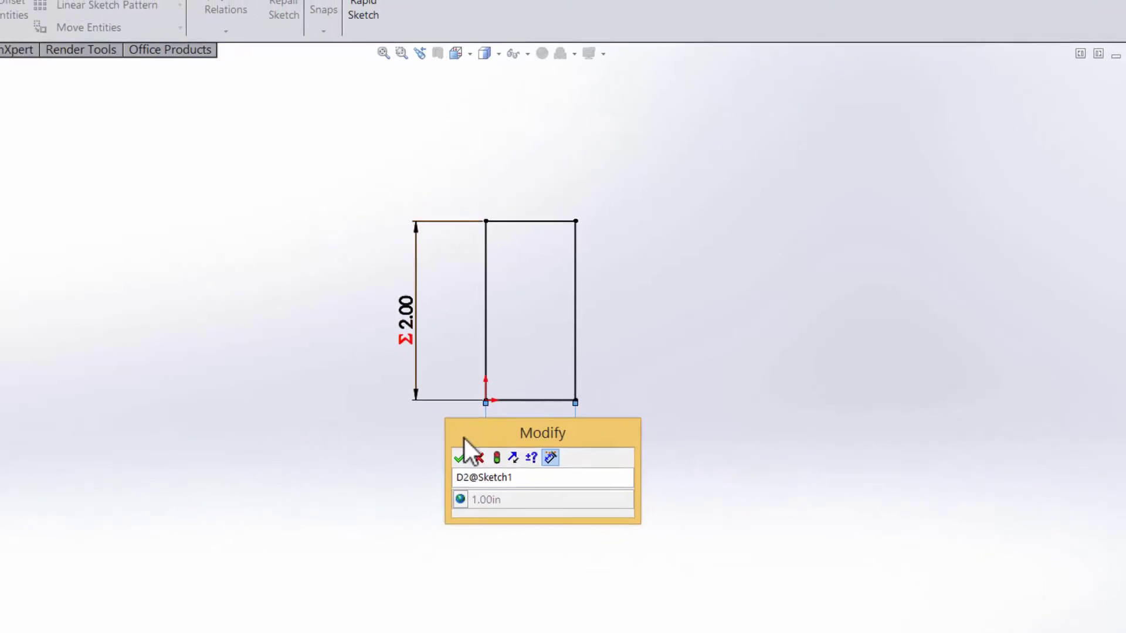
pyautogui.click(434, 468)
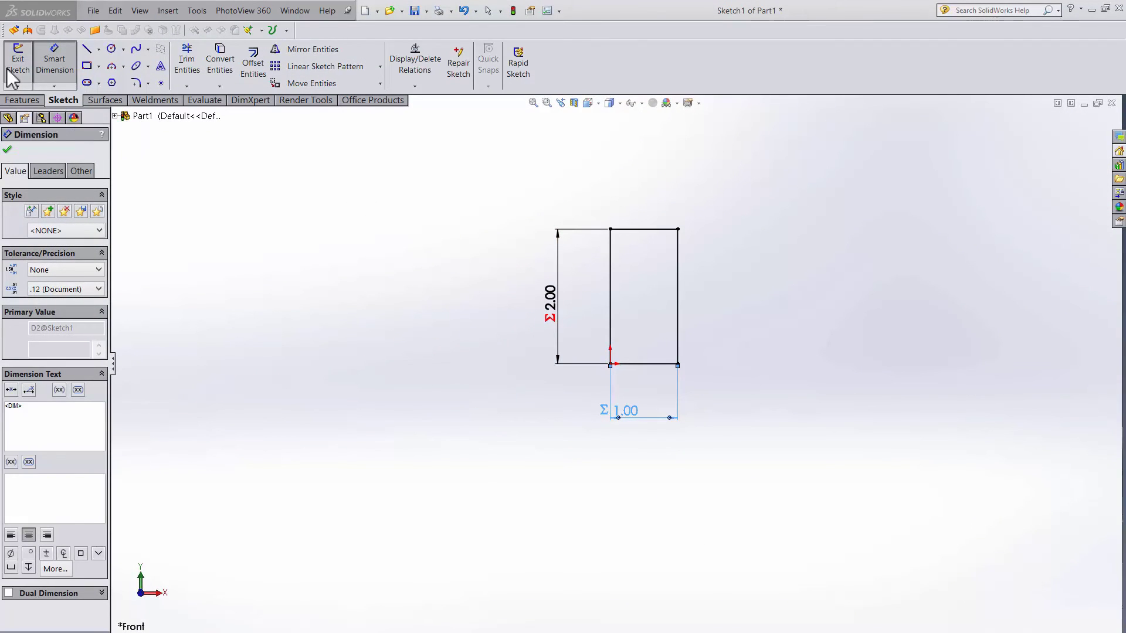
# - Exit the sketch and extrude the rectangle as a blind boss with its depth set to the equation "width"+1
pyautogui.click(10, 73)
pyautogui.click(22, 98)
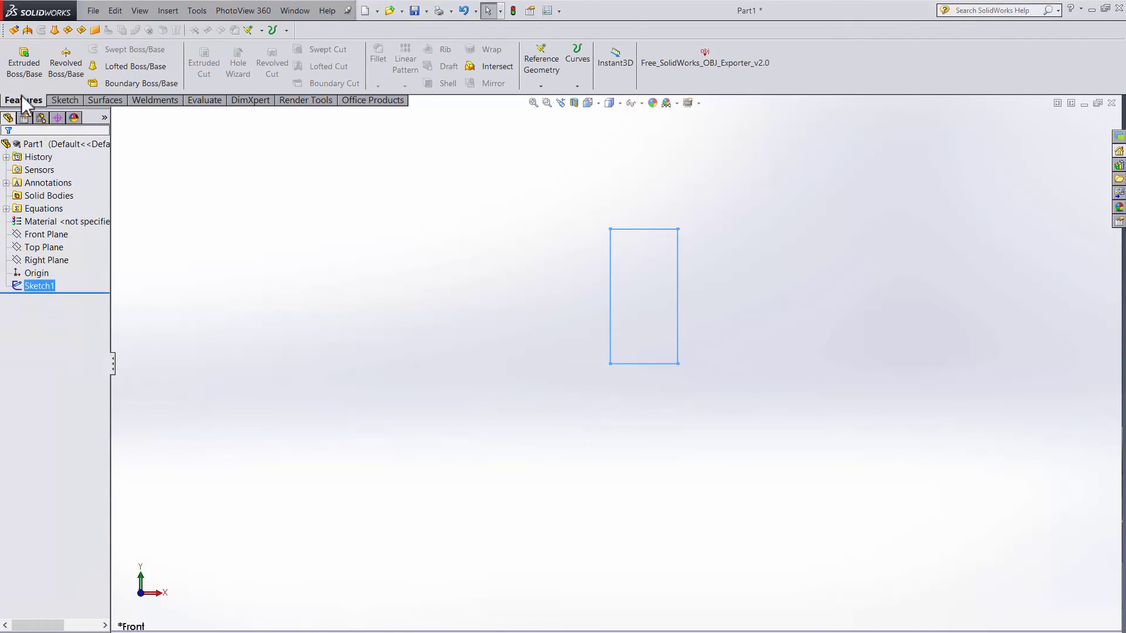
pyautogui.click(22, 63)
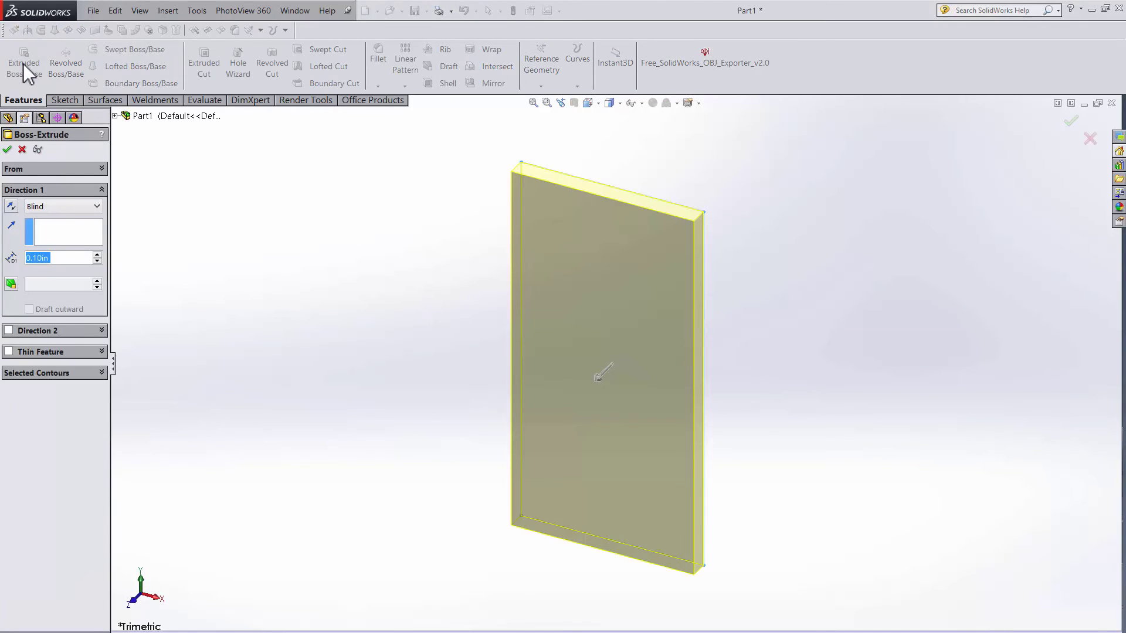
pyautogui.write('=')
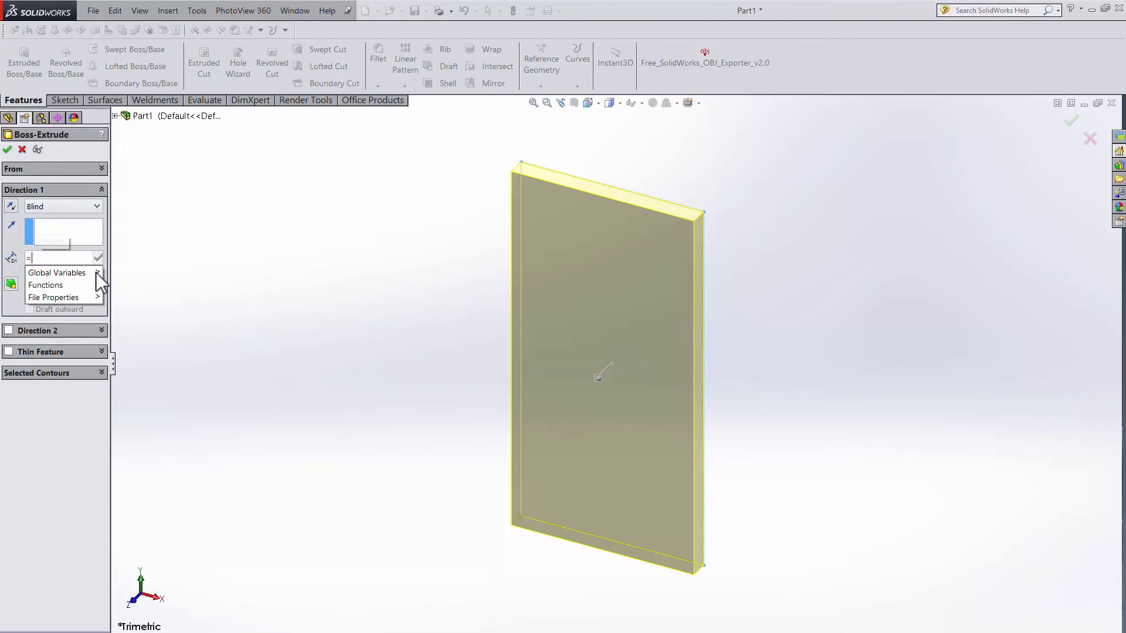
pyautogui.moveTo(86, 276)
pyautogui.click(137, 285)
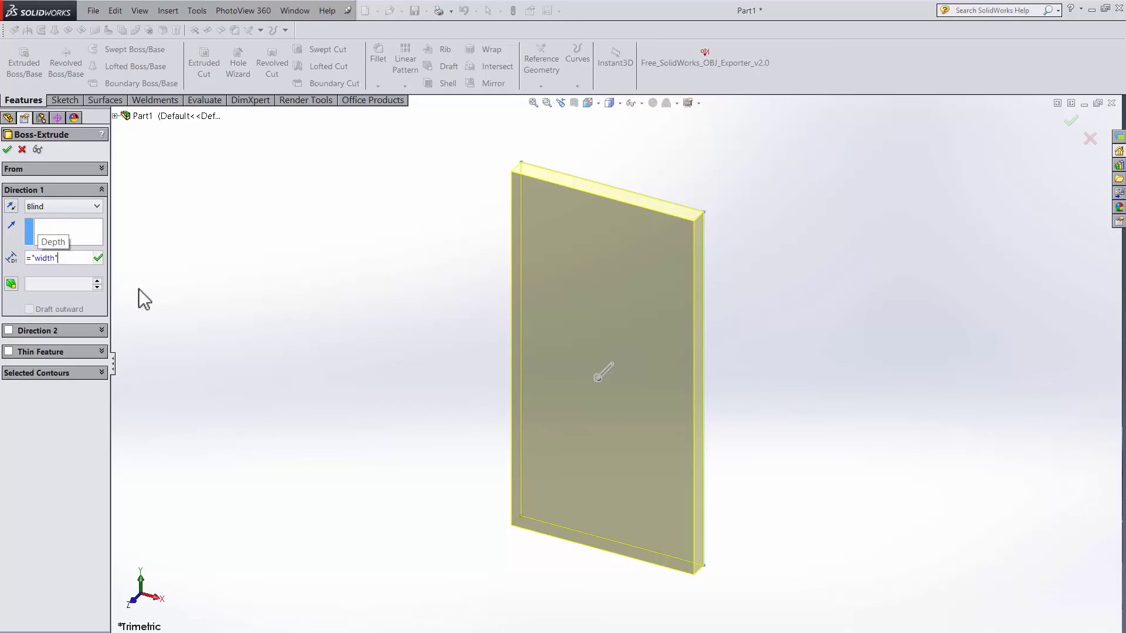
pyautogui.write('+1')
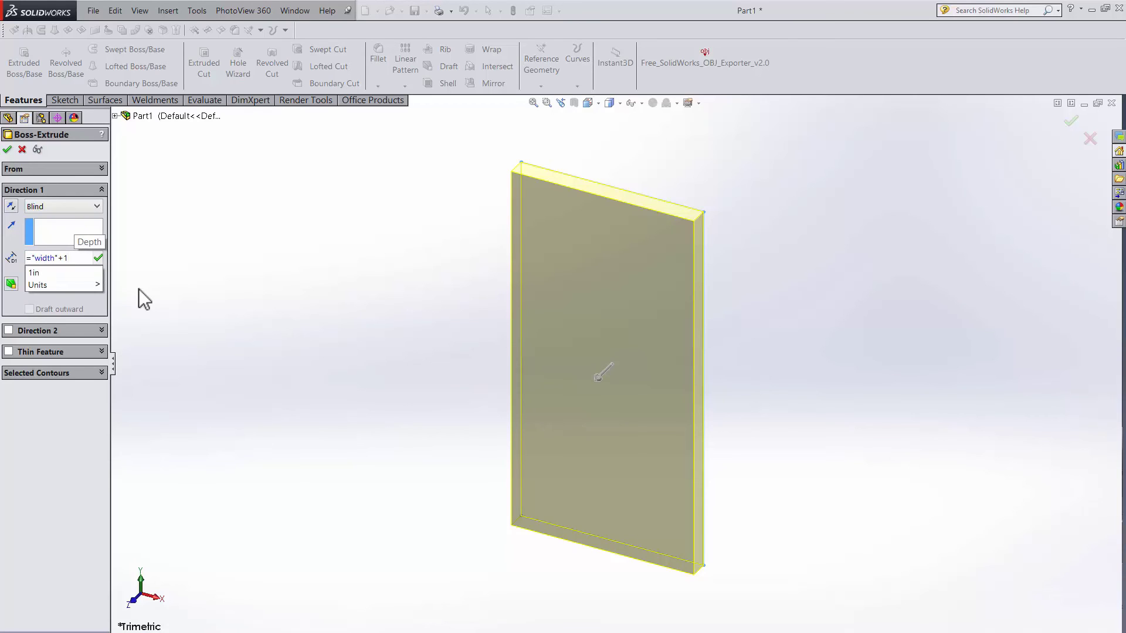
pyautogui.press('Return')
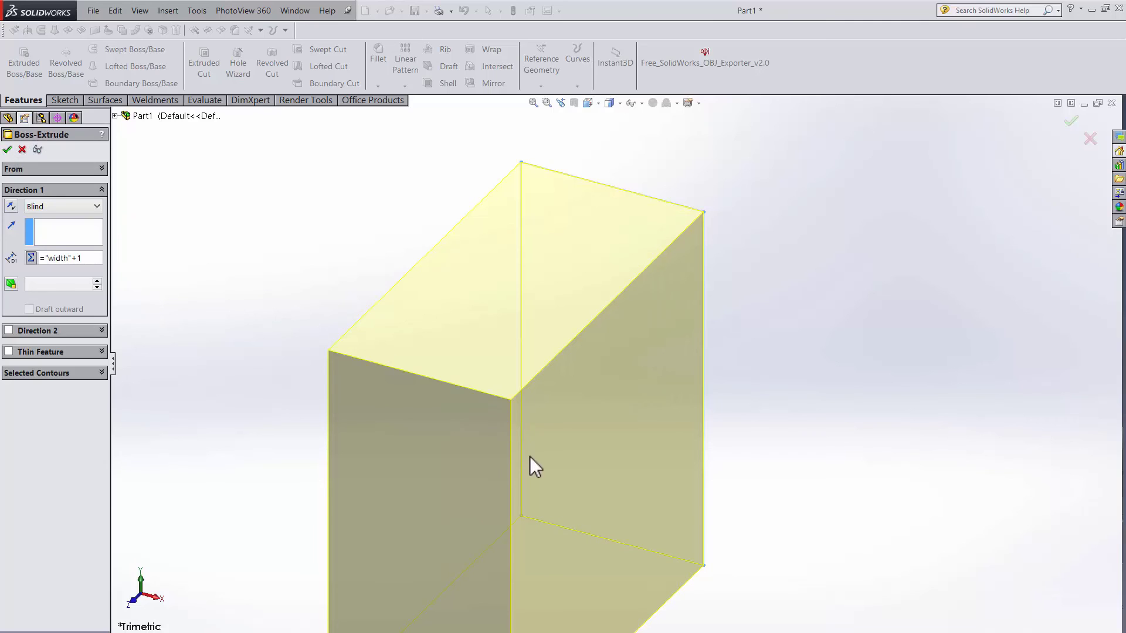
pyautogui.press('Return')
pyautogui.scroll(2, 529, 456)
pyautogui.scroll(-3, 579, 543)
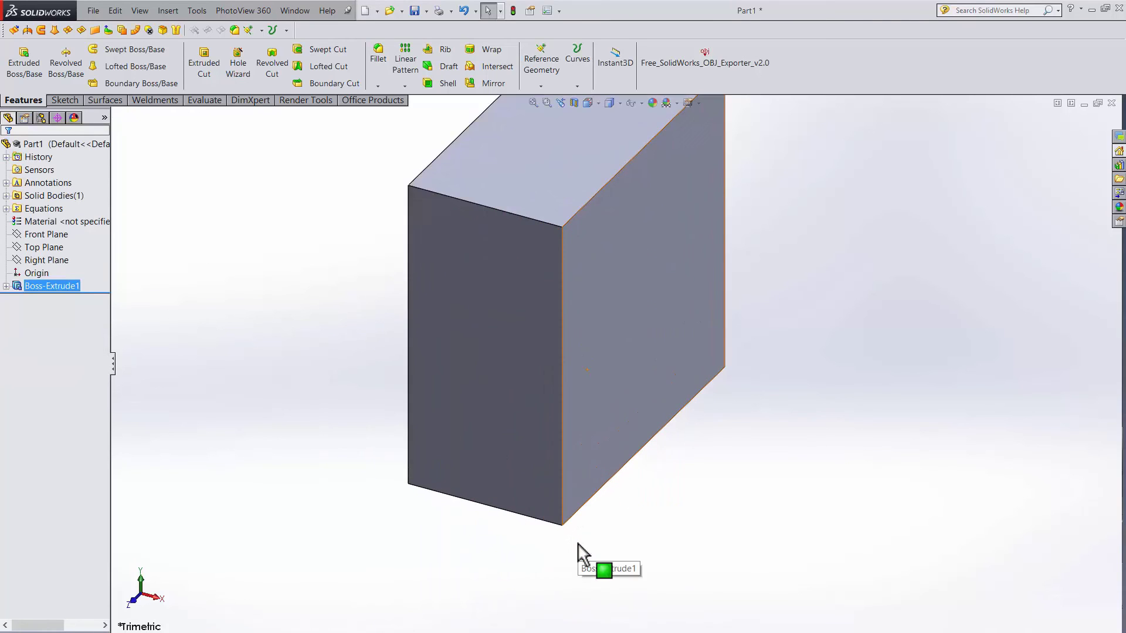
pyautogui.scroll(3, 579, 543)
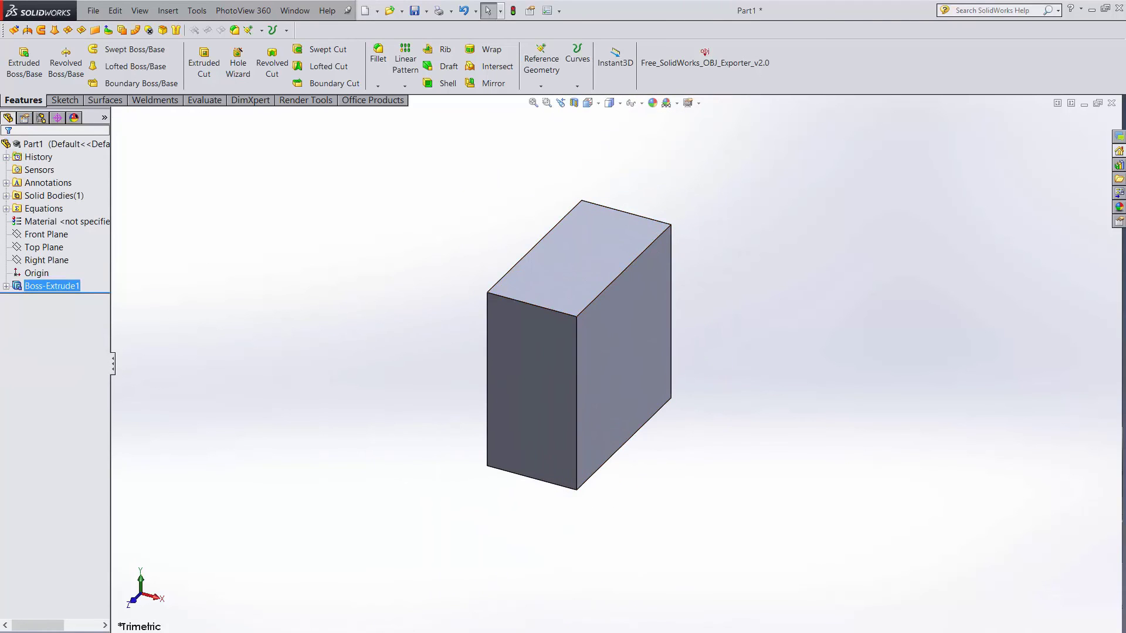
# - Switch to the myboxdimensions file in Notepad, set "height" to 3in, and rebuild the box part in SolidWorks
pyautogui.hotkey('alt', 'Tab')
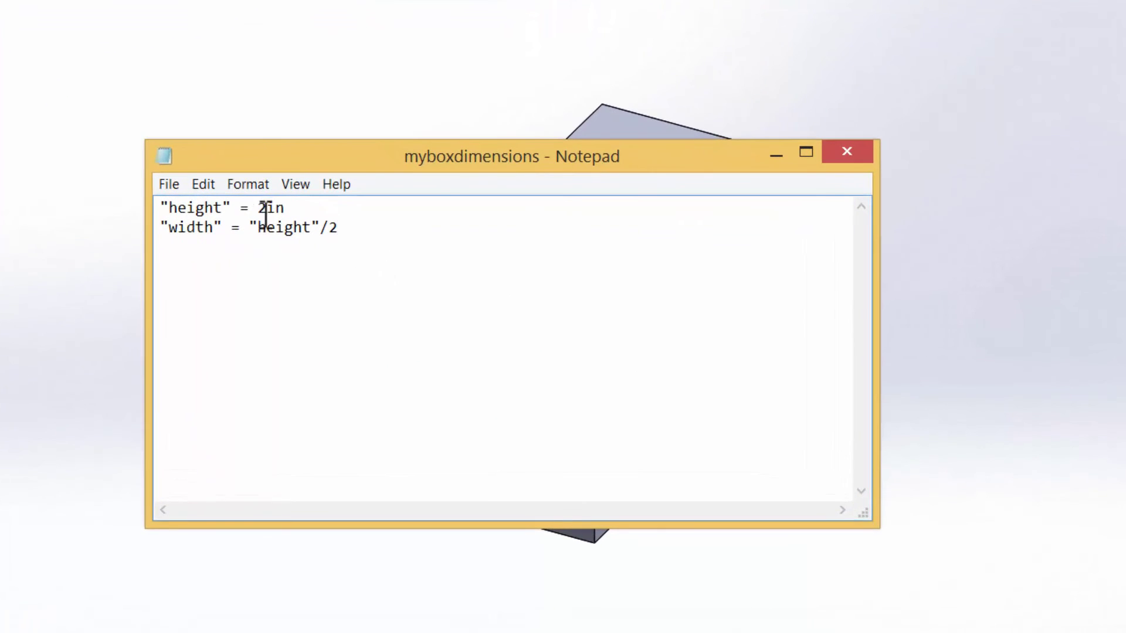
pyautogui.click(266, 211)
pyautogui.press('BackSpace')
pyautogui.write('3')
pyautogui.hotkey('alt', 'Tab')
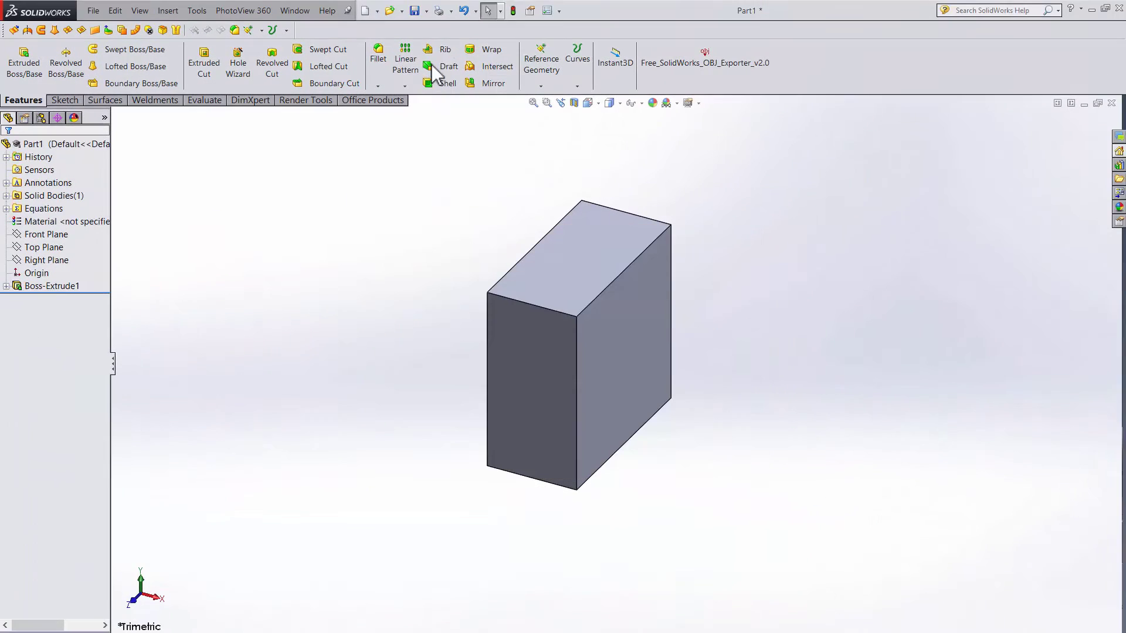
pyautogui.click(514, 10)
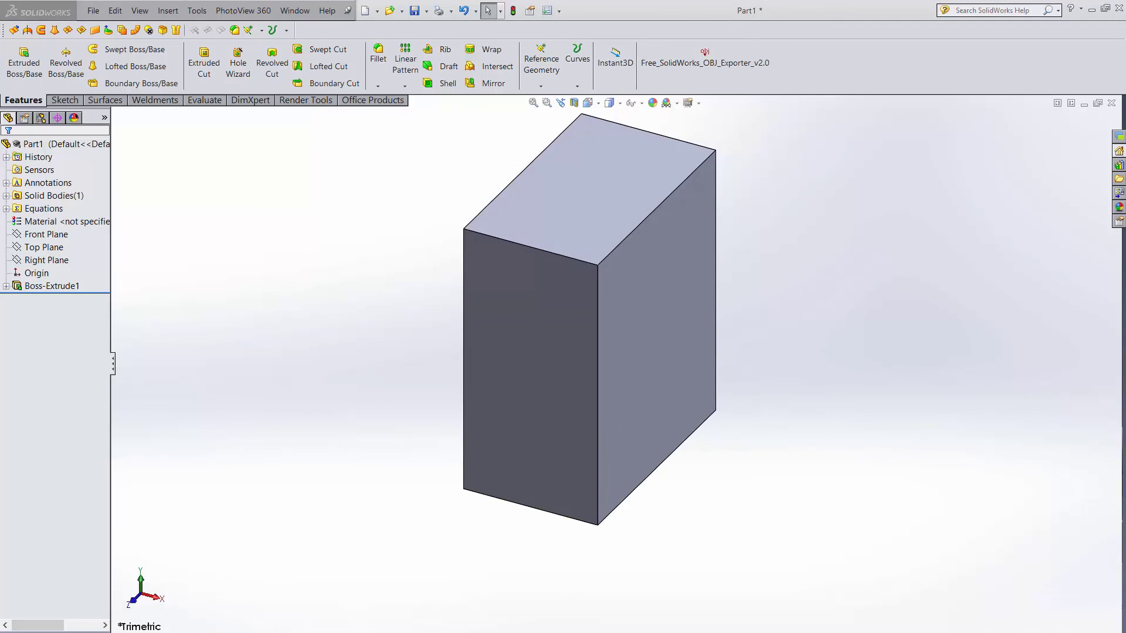
# - Add "depth" = "width" + 1in to the myboxdimensions file in Notepad and re-import the linked equations into the SolidWorks part
pyautogui.hotkey('alt', 'Tab')
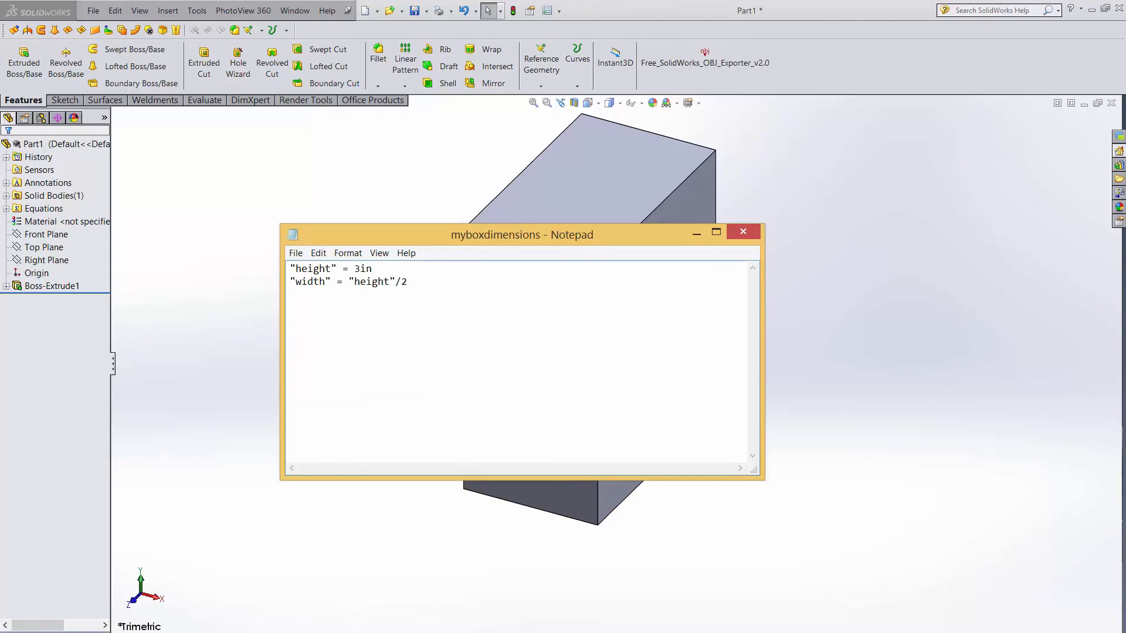
pyautogui.write('"depth" = "width" + 1in')
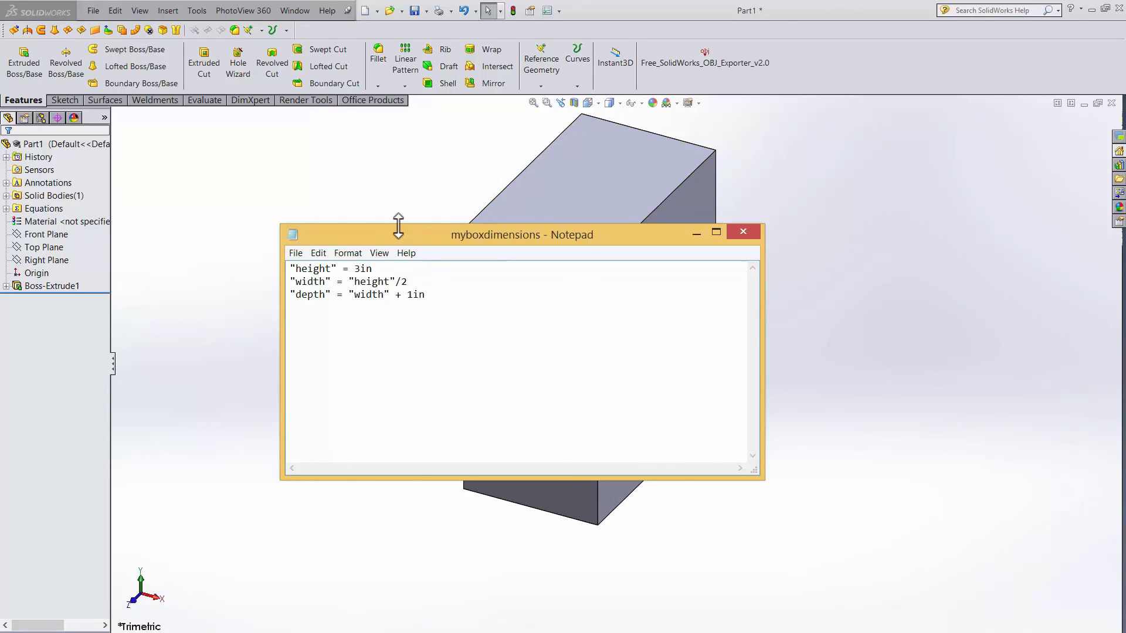
pyautogui.click(197, 11)
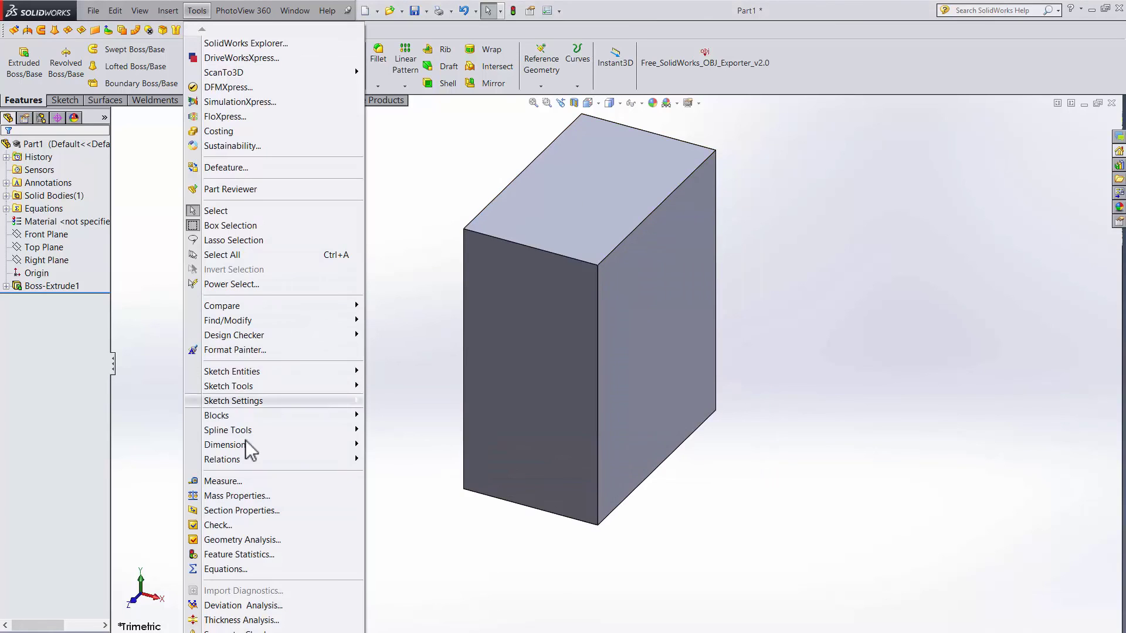
pyautogui.click(247, 569)
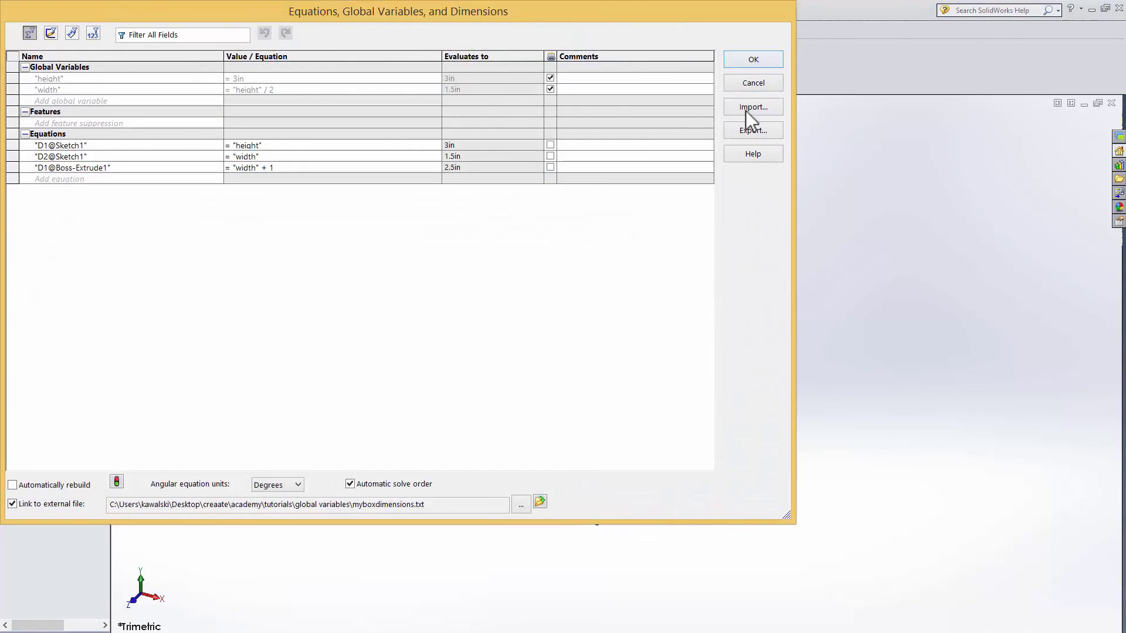
pyautogui.click(740, 108)
pyautogui.doubleClick(477, 212)
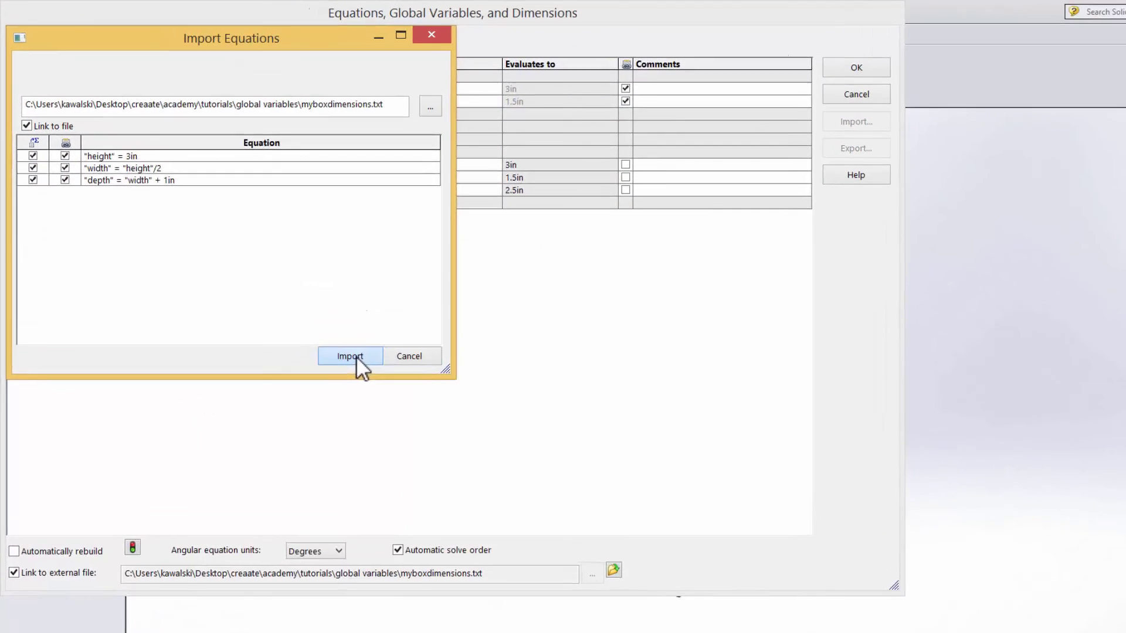
pyautogui.click(316, 314)
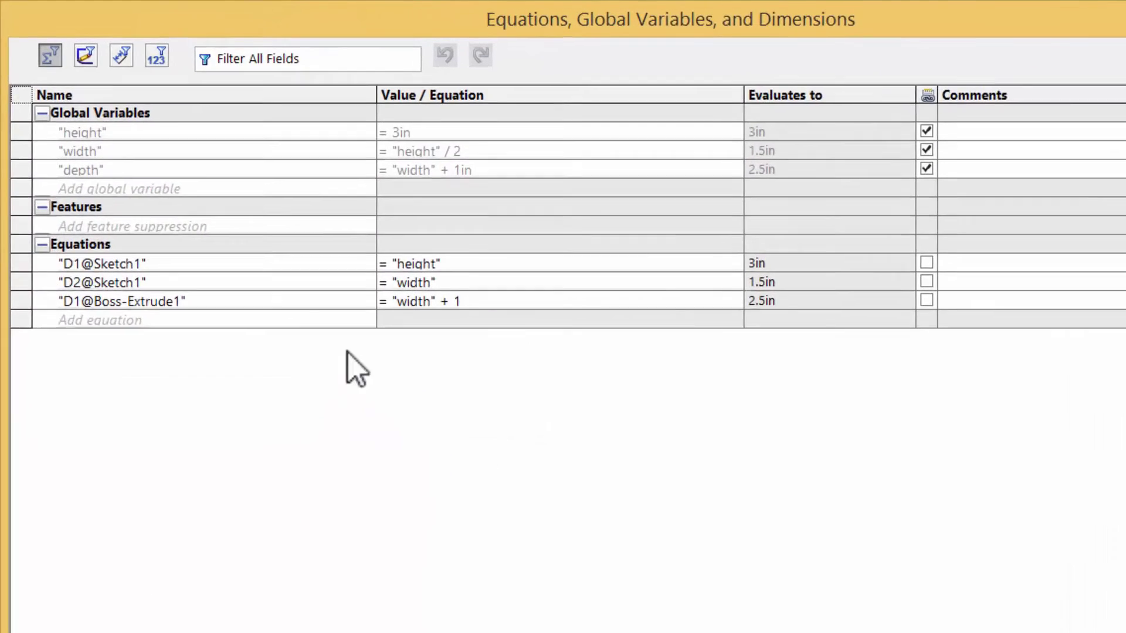
pyautogui.click(34, 204)
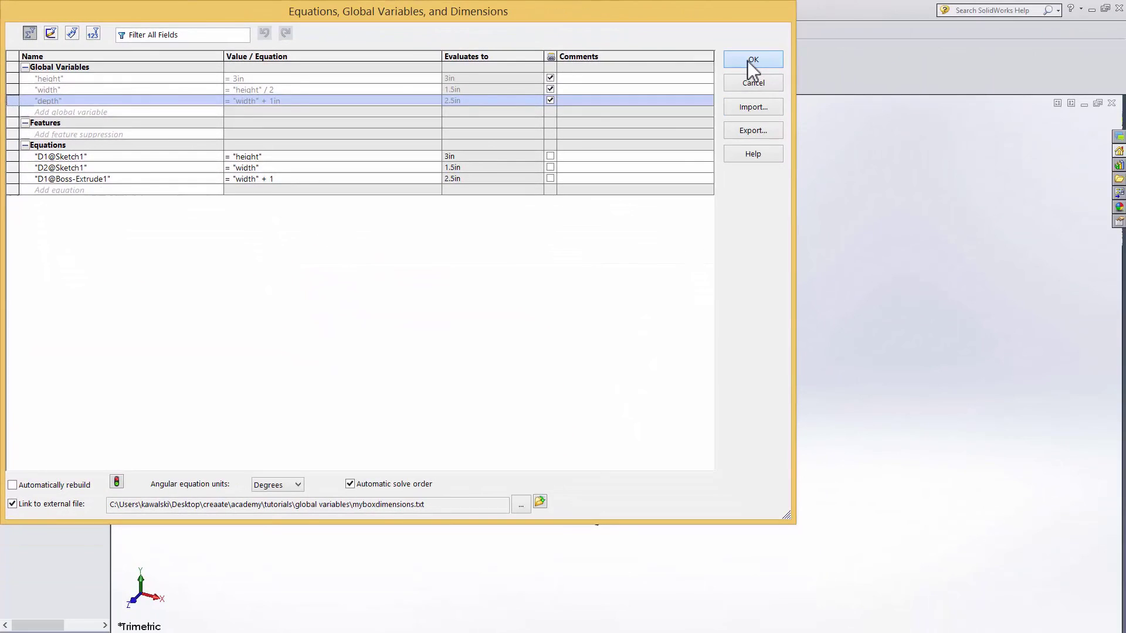
pyautogui.click(749, 61)
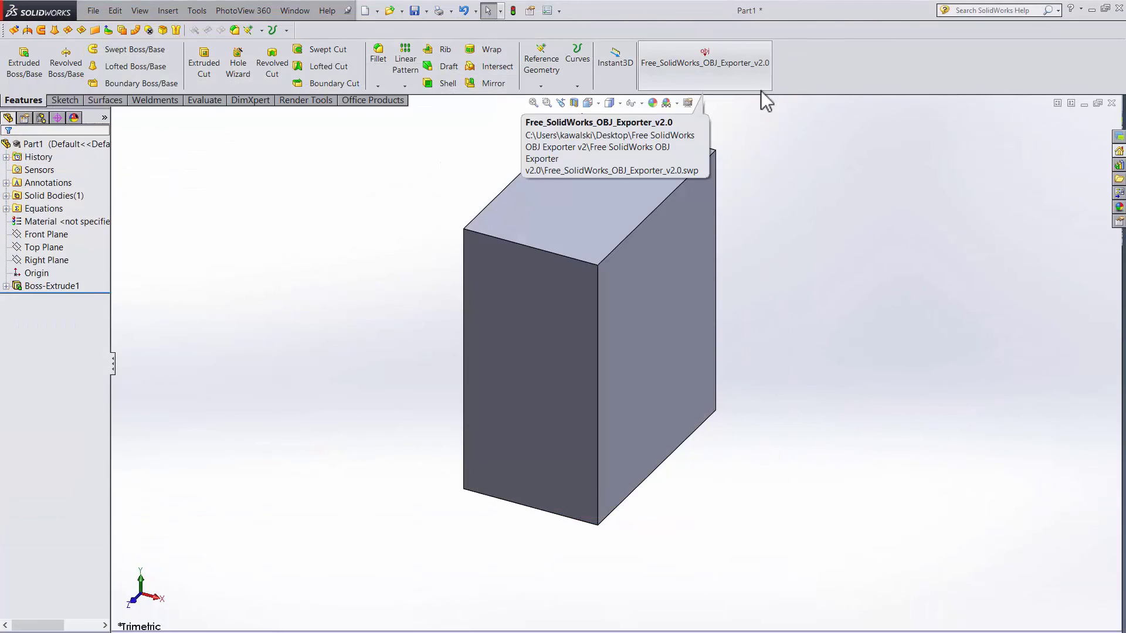